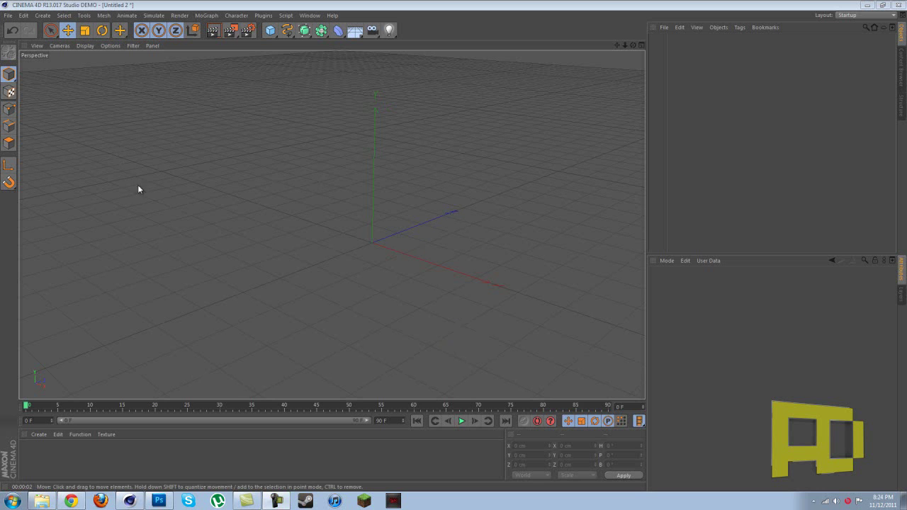
Step: Add a Plane and a MoText object to the scene, with the text alignment set to Middle
click(271, 30)
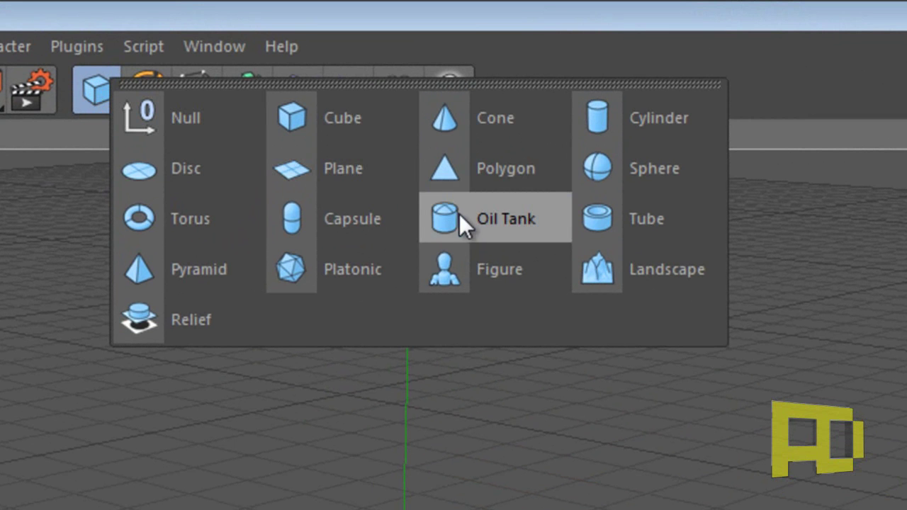
click(316, 168)
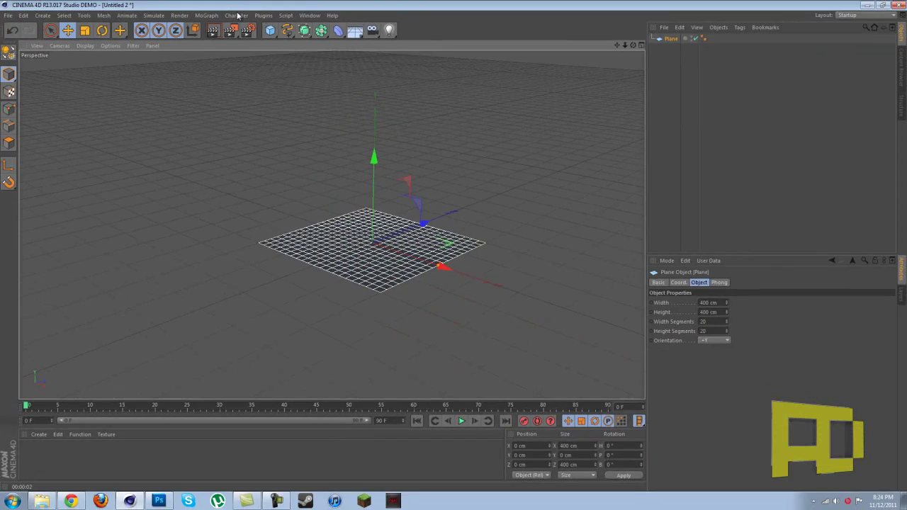
click(207, 16)
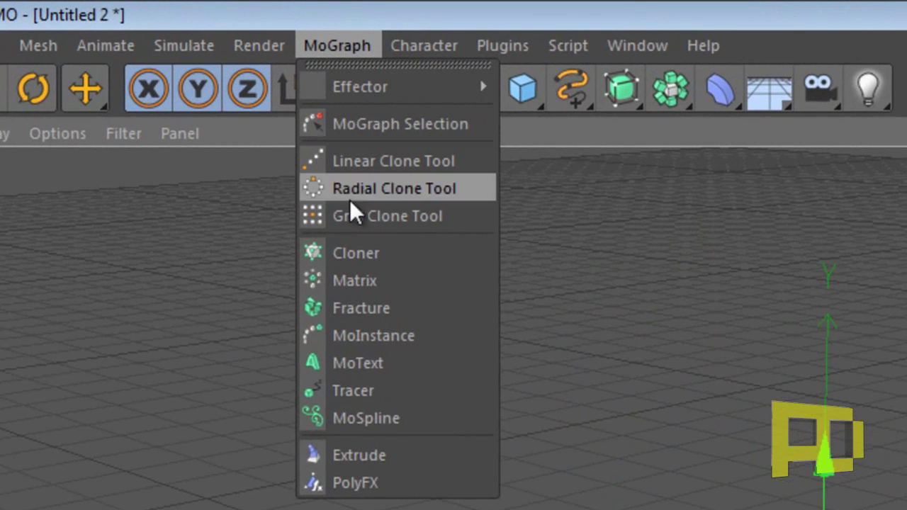
click(354, 362)
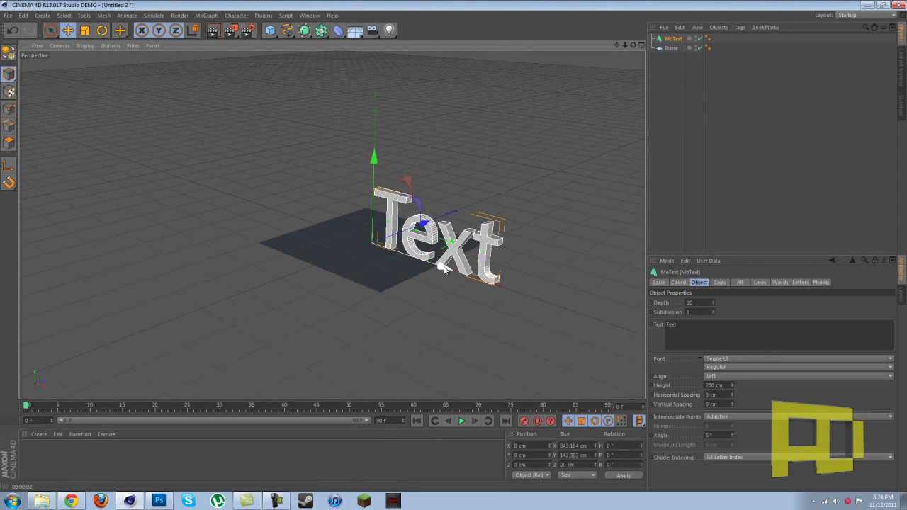
click(718, 376)
click(717, 394)
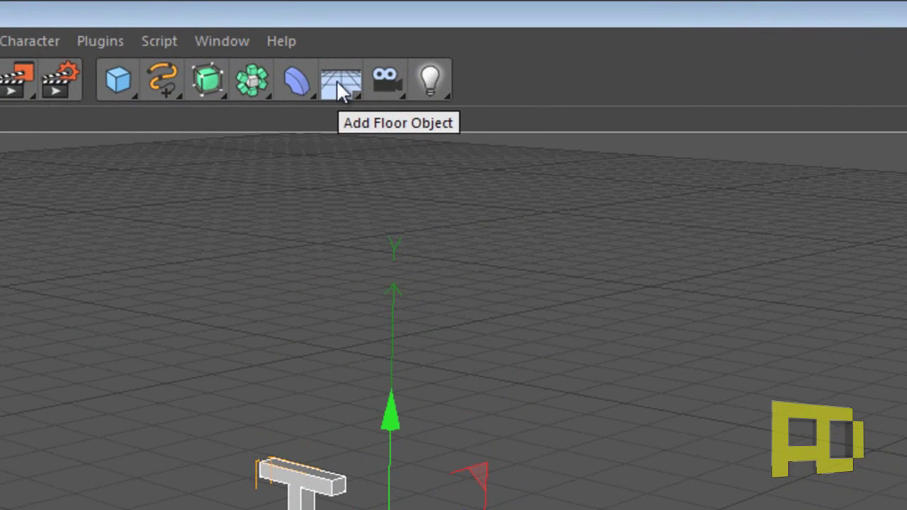
Step: Add a Background object to the scene and create a new material
click(341, 79)
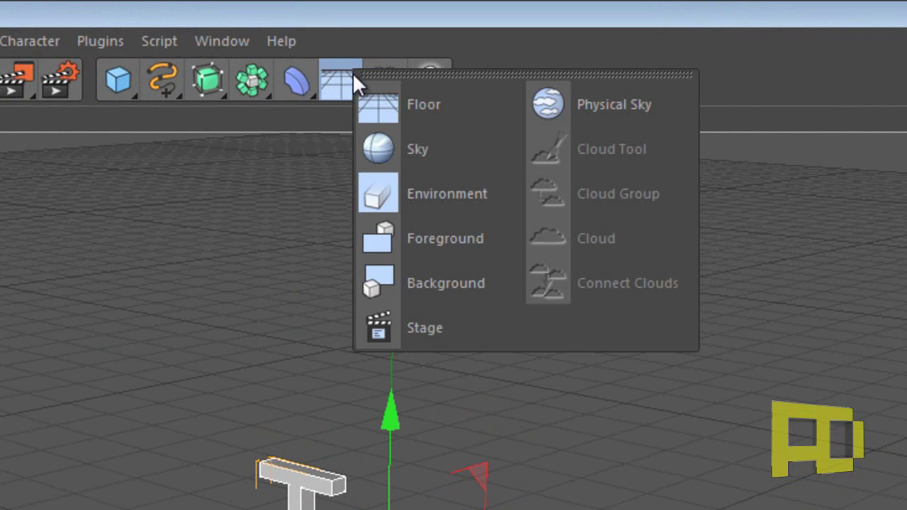
click(426, 283)
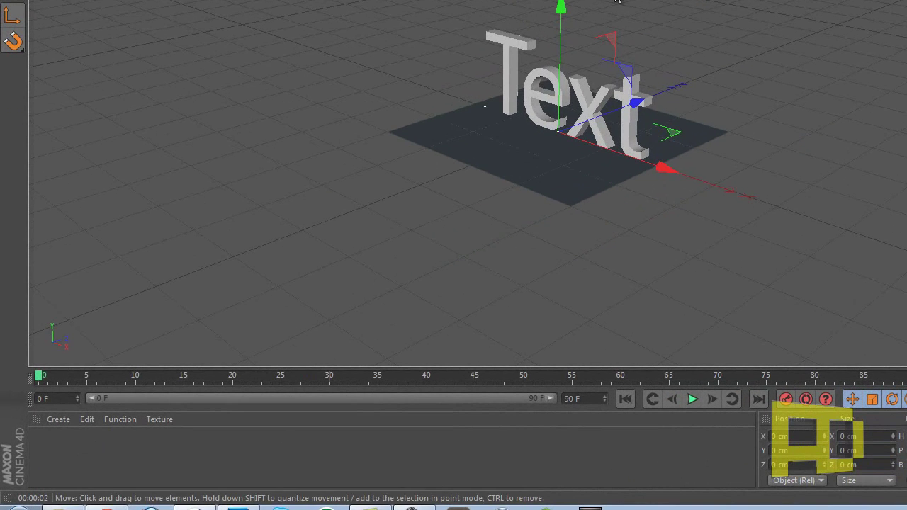
double_click(82, 451)
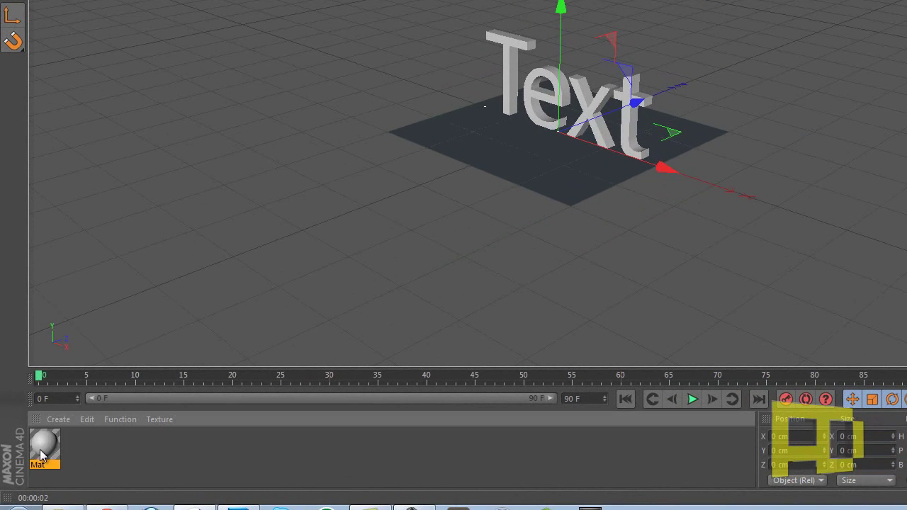
Step: Load the Beautibeach image as the new material's color texture and apply the material to the Background object
double_click(42, 454)
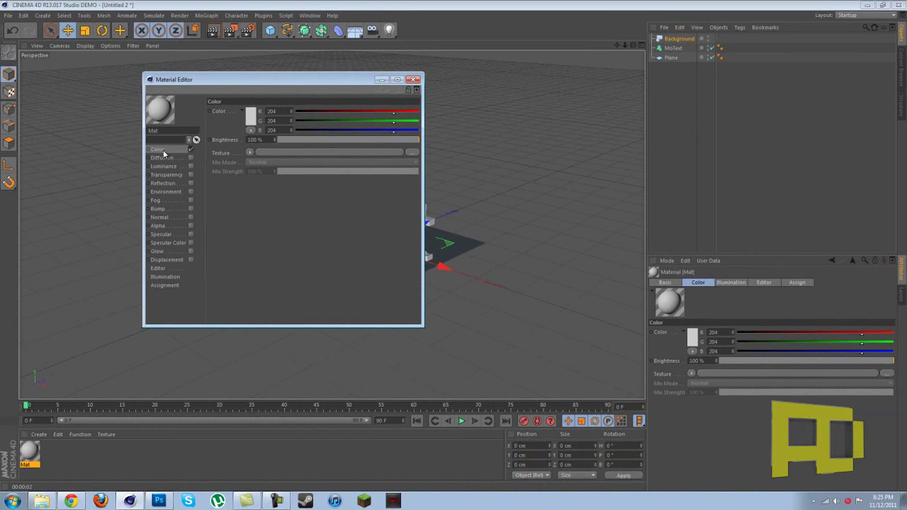
click(249, 153)
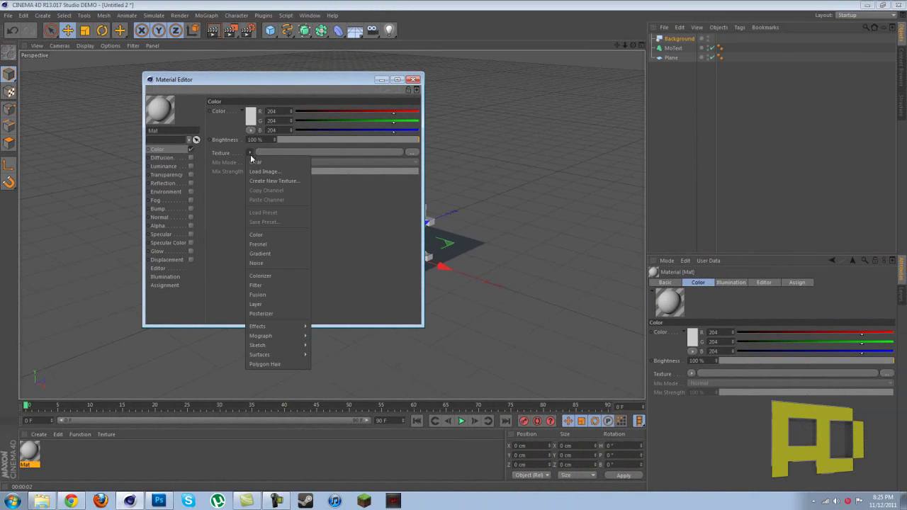
click(257, 172)
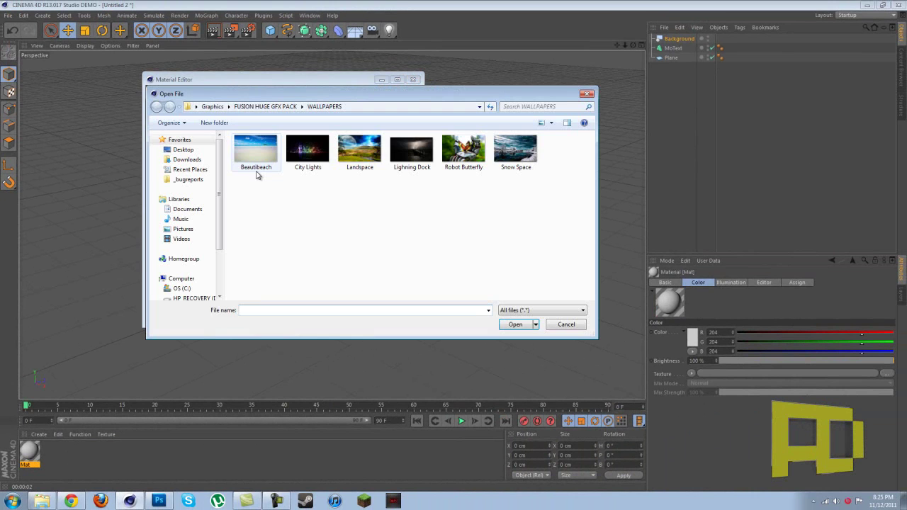
click(255, 166)
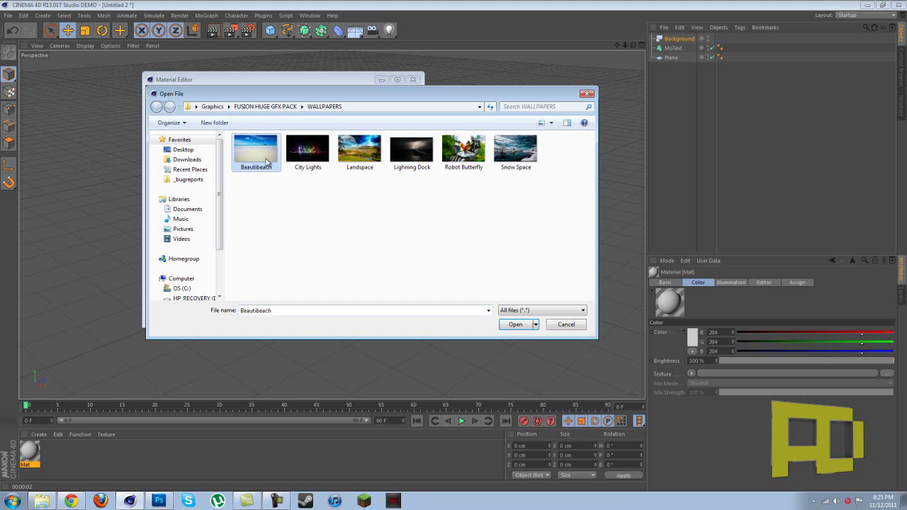
click(512, 325)
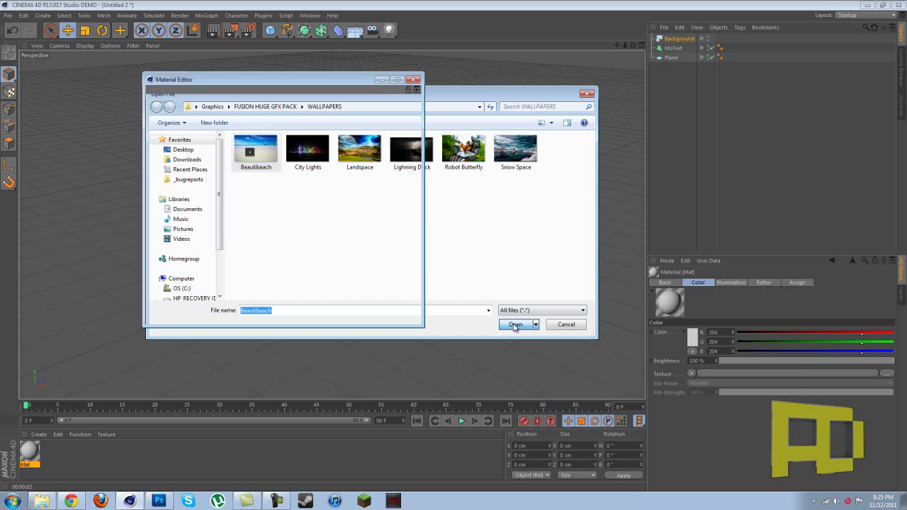
click(471, 284)
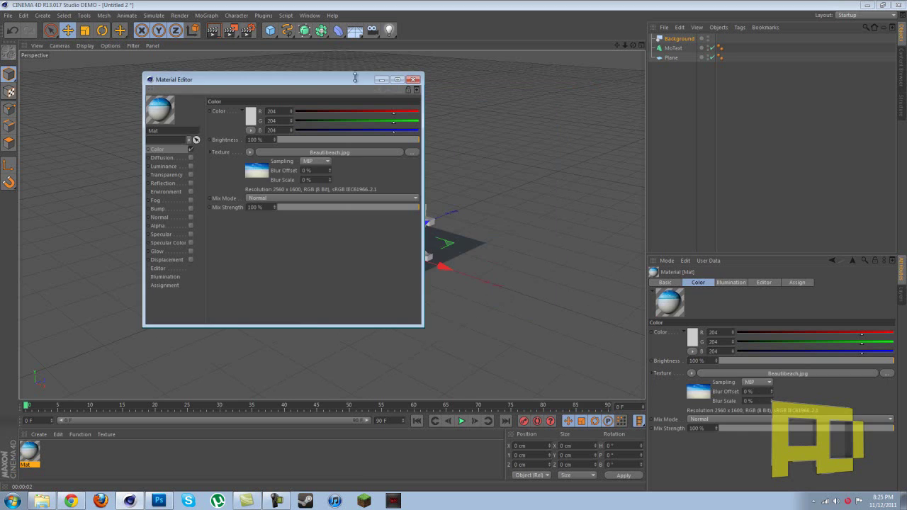
click(414, 80)
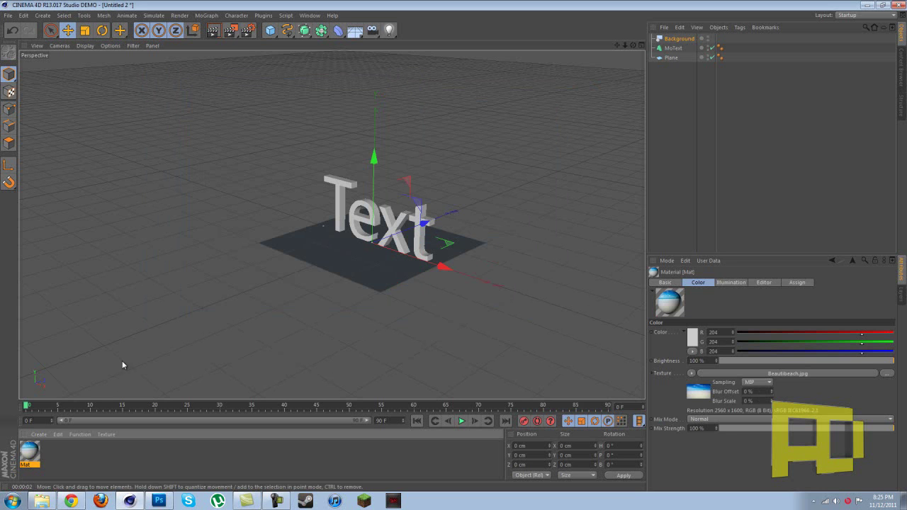
drag(665, 44, 674, 41)
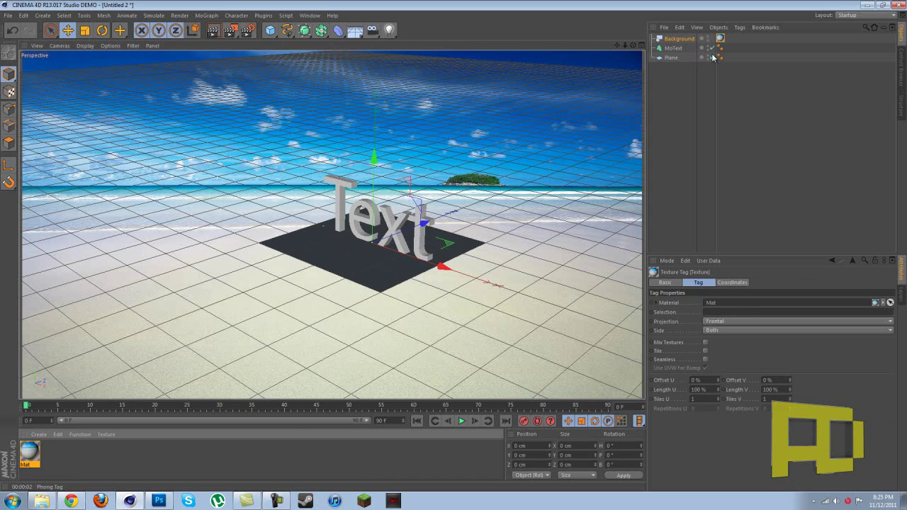
Step: Rotate the MoText and Plane together to face the camera, to a heading of about 46°
click(674, 48)
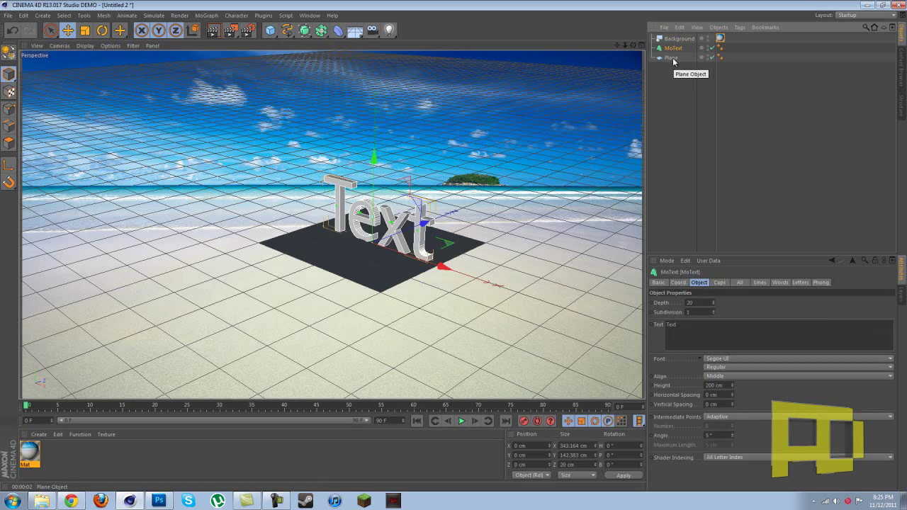
click(672, 58)
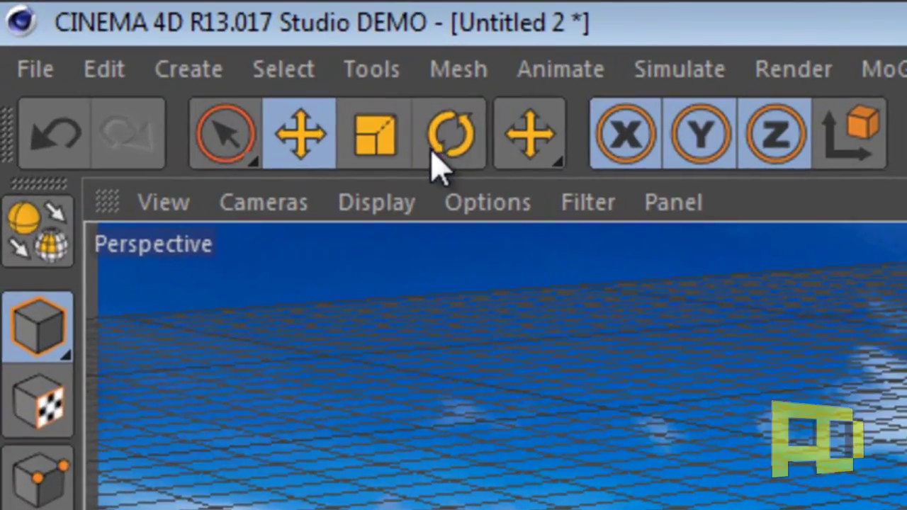
click(365, 117)
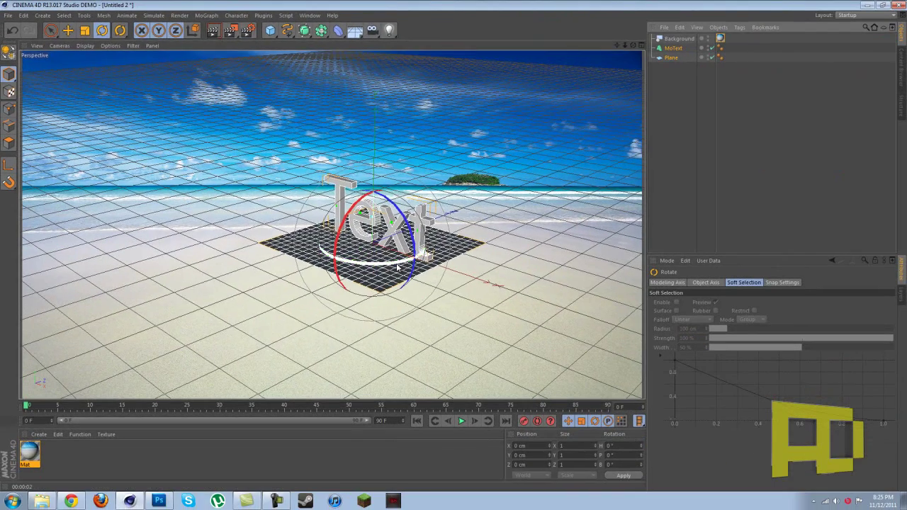
drag(416, 263, 378, 247)
Step: Move the MoText and Plane down onto the sand, to about X 65, Y -178, Z -154 cm, and preview-render the view
click(51, 30)
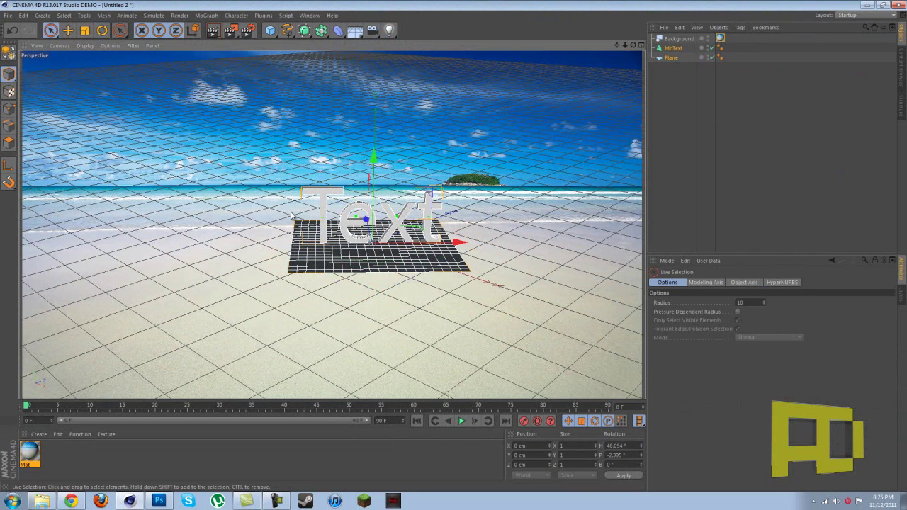
drag(376, 218, 343, 310)
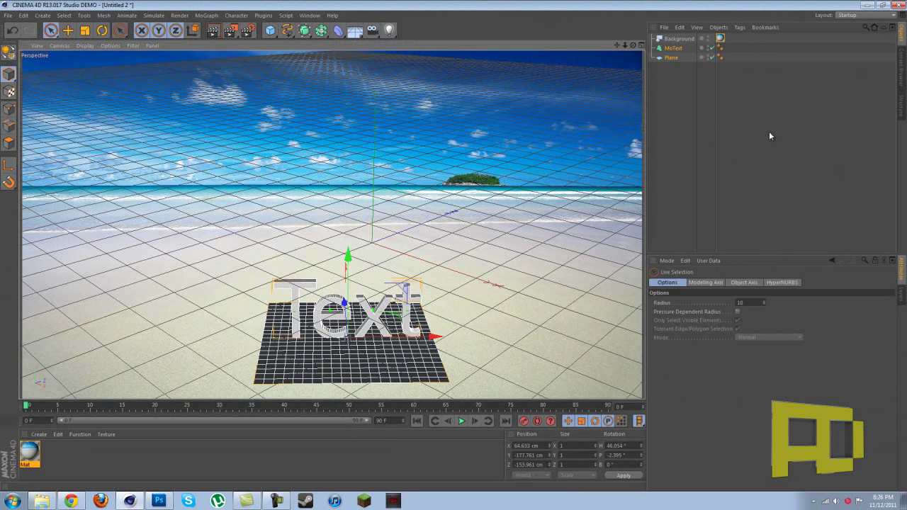
click(214, 33)
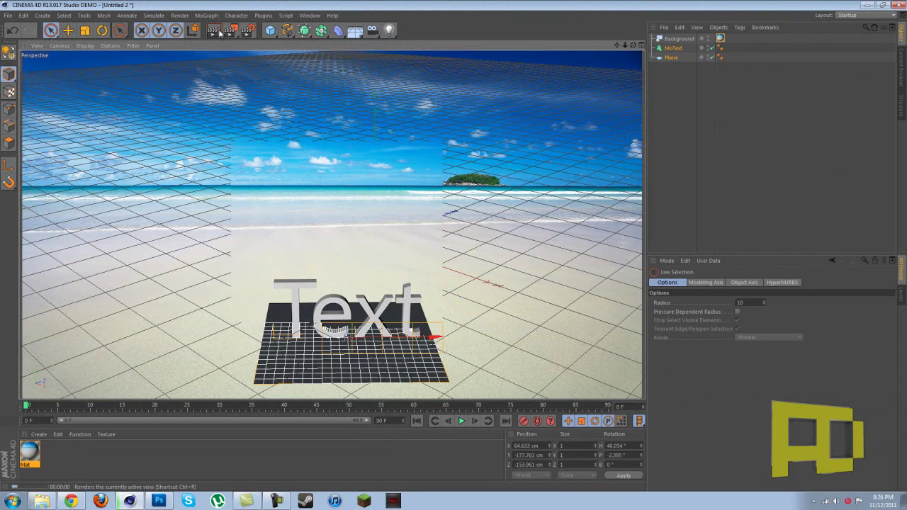
click(508, 332)
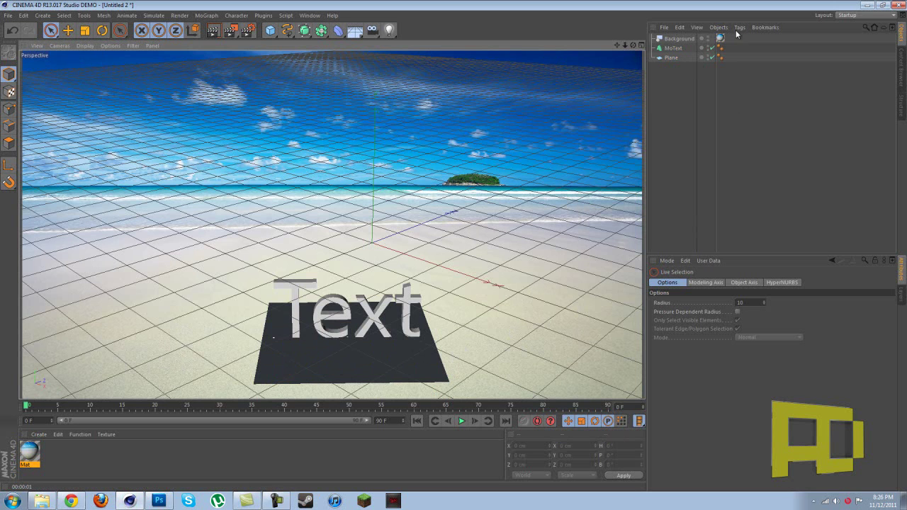
Step: Add a Compositing tag to the Plane and enable its Compositing Background option
click(674, 59)
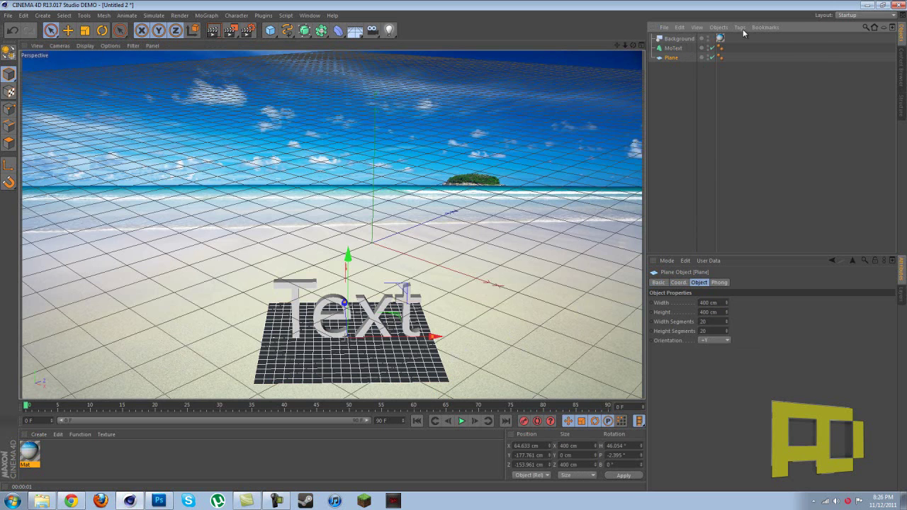
click(742, 28)
mouse_move(757, 43)
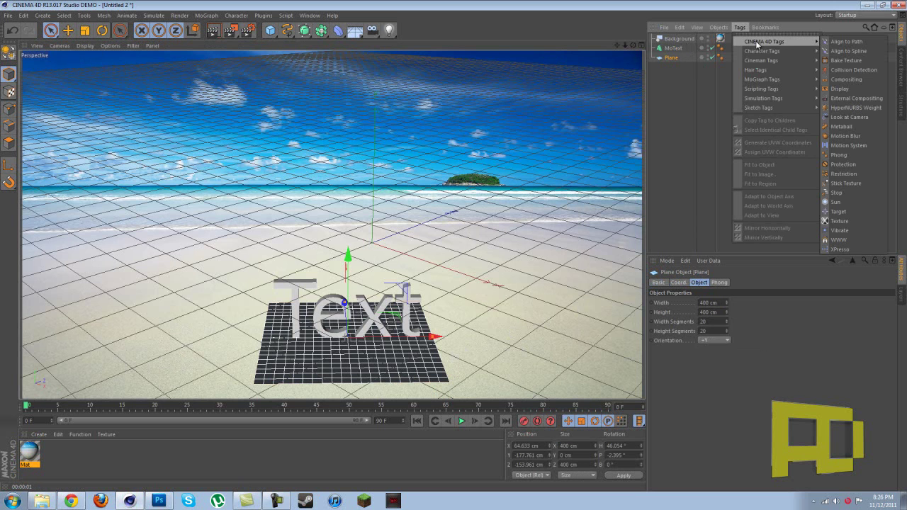
click(853, 79)
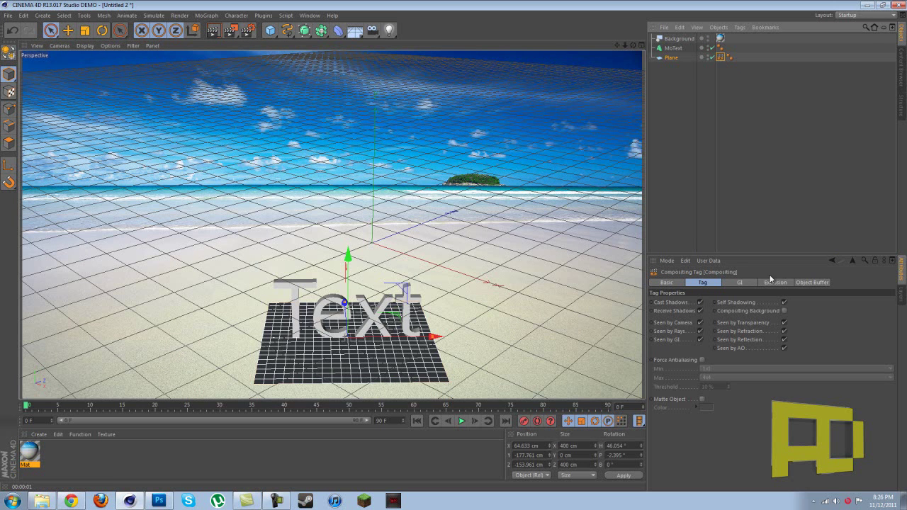
click(784, 311)
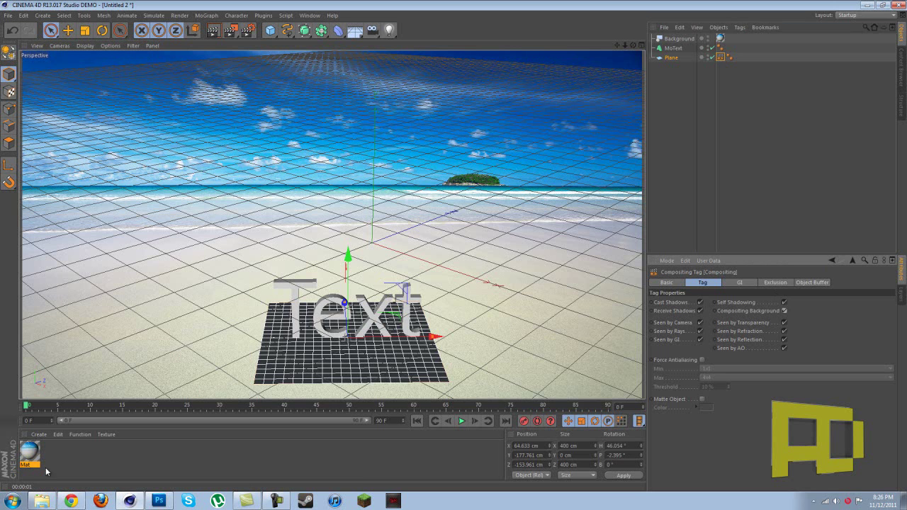
Step: Copy the Background object's texture tag onto the Plane
click(721, 39)
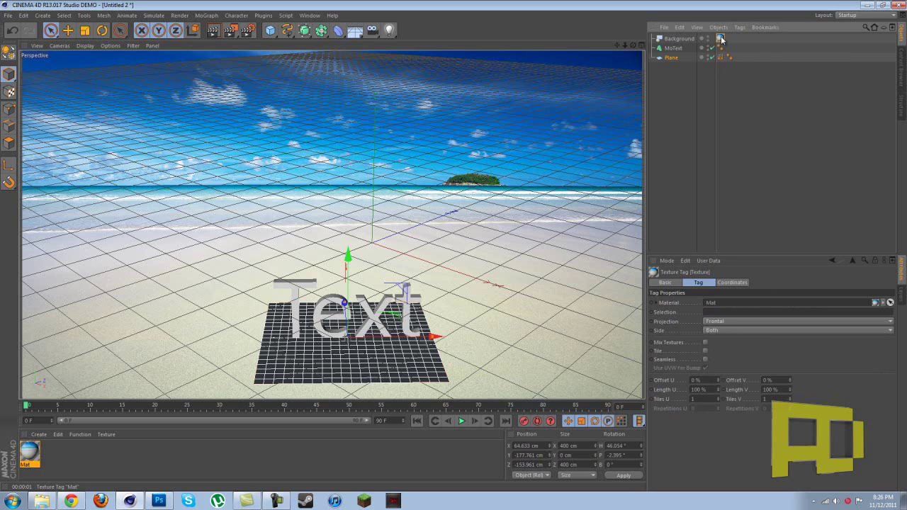
drag(721, 40, 740, 56)
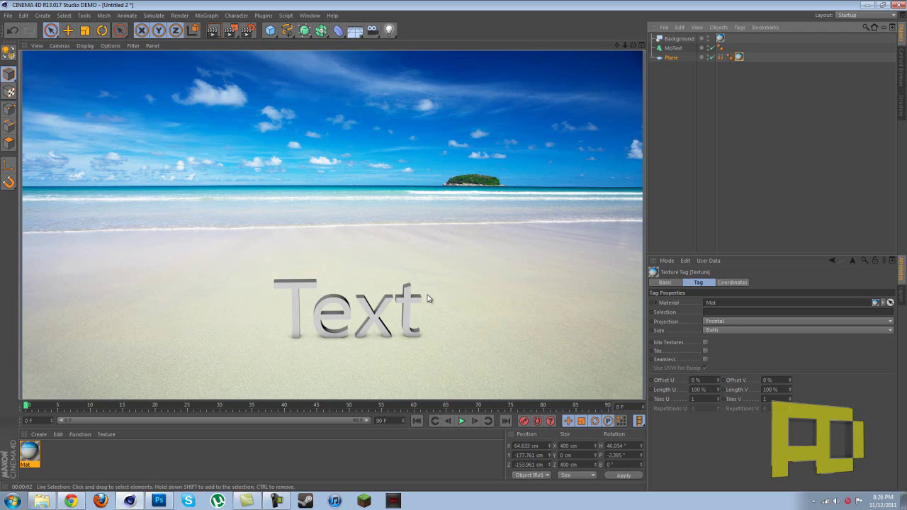
click(787, 64)
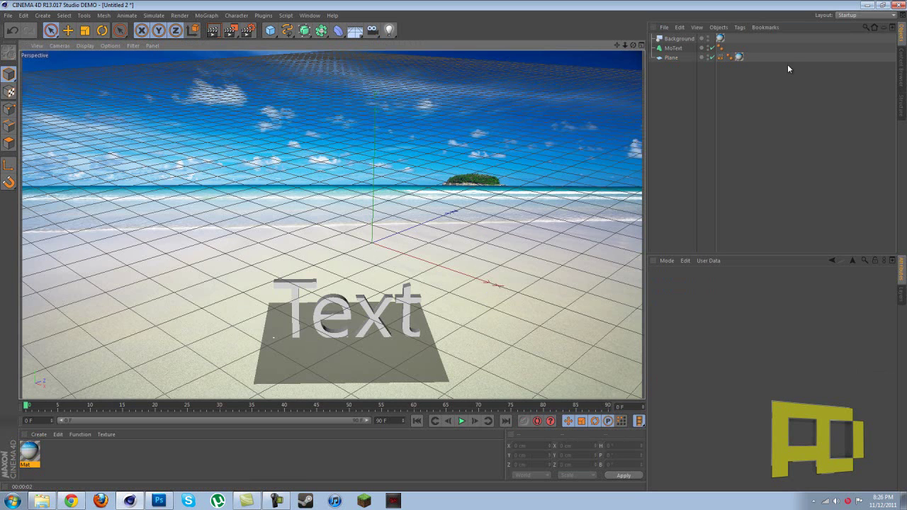
Step: Rotate only the MoText at an angle on the plane, to a heading of about 17°
click(673, 49)
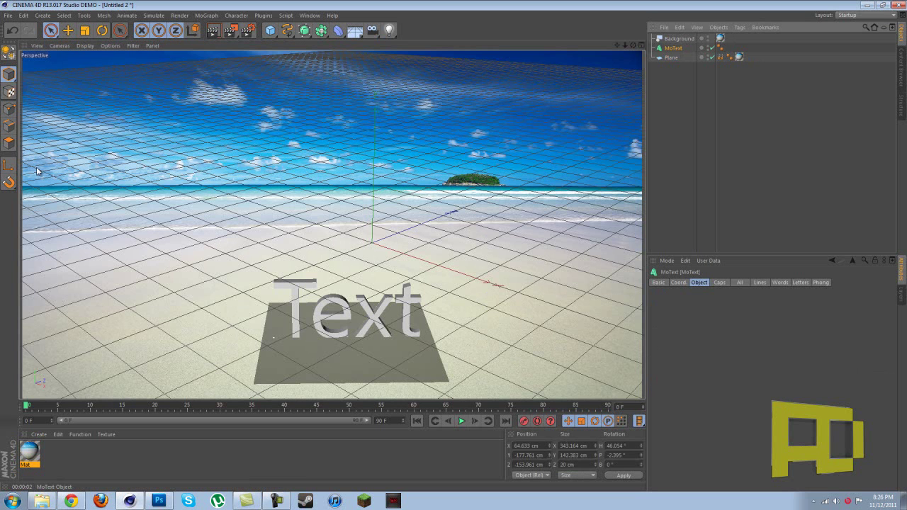
click(101, 32)
drag(388, 363, 365, 380)
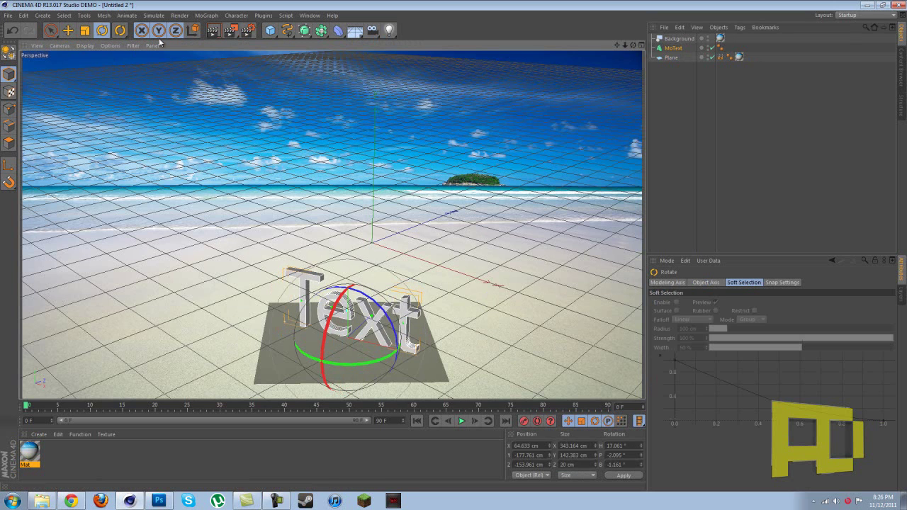
Step: Render the active view to check how the angled text sits on the beach image
click(213, 30)
click(470, 293)
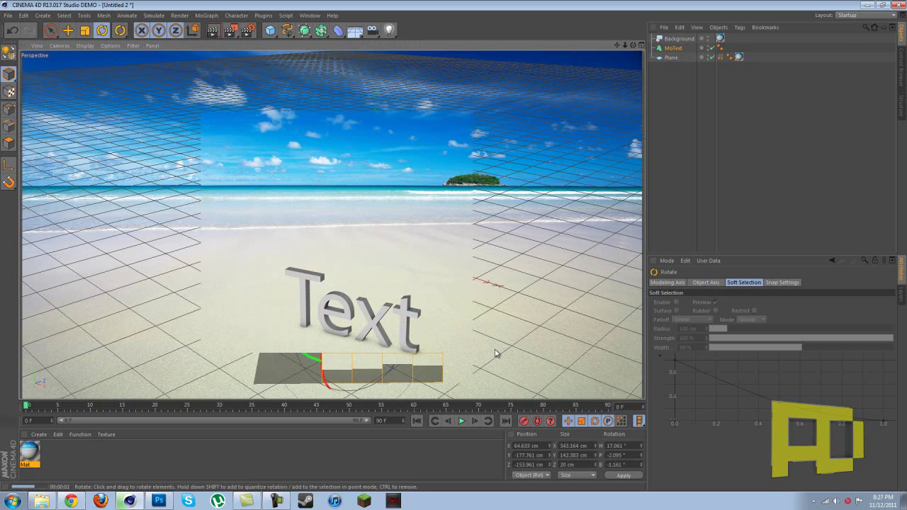
click(475, 345)
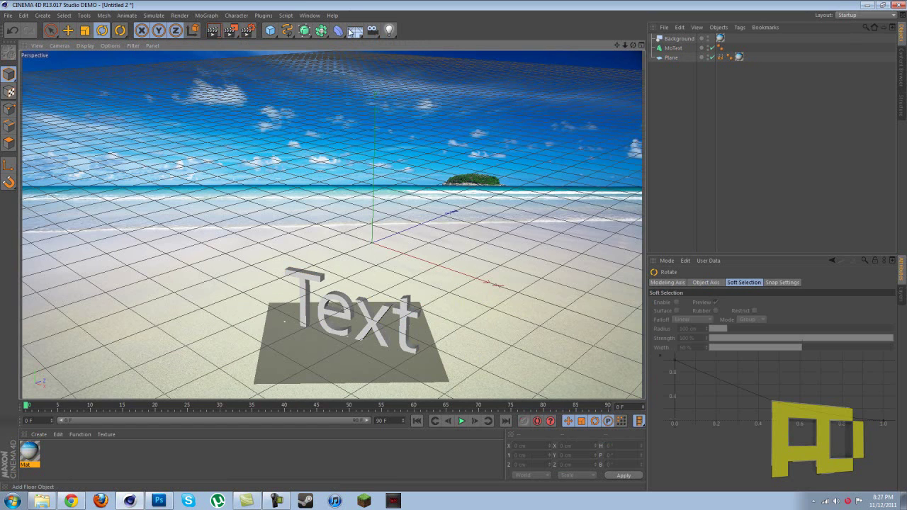
Step: Add a Cube object and scale it down uniformly to about 73 cm
drag(270, 31, 349, 40)
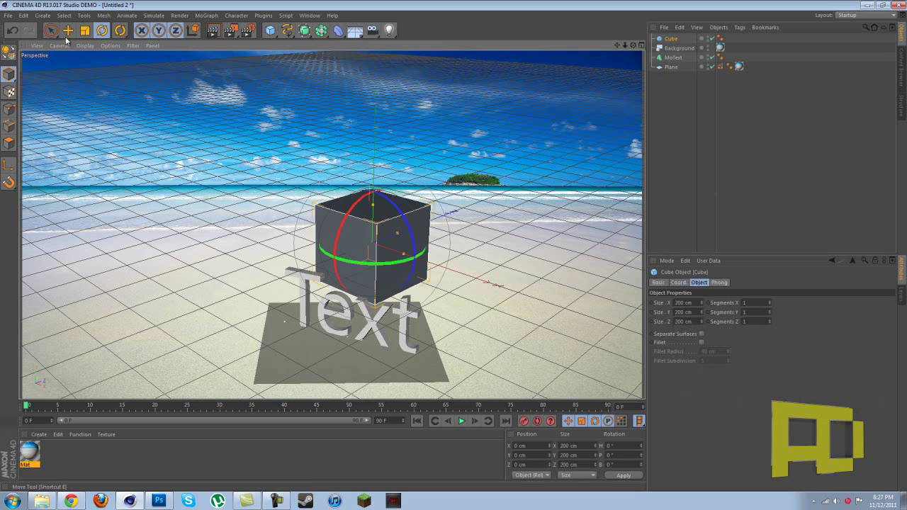
key(t)
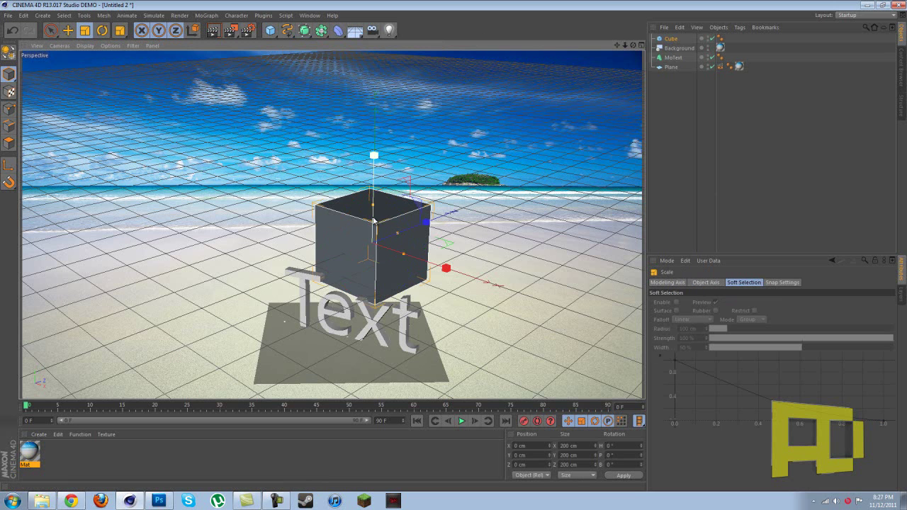
drag(395, 235, 372, 227)
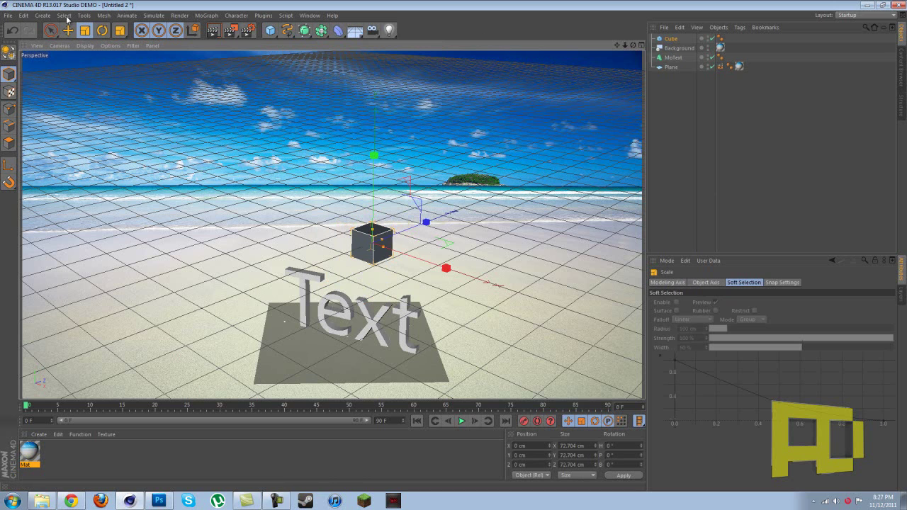
Step: Move the cube away from the text to about X -465 cm and lower it to about Y -135 cm
key(space)
drag(443, 267, 324, 228)
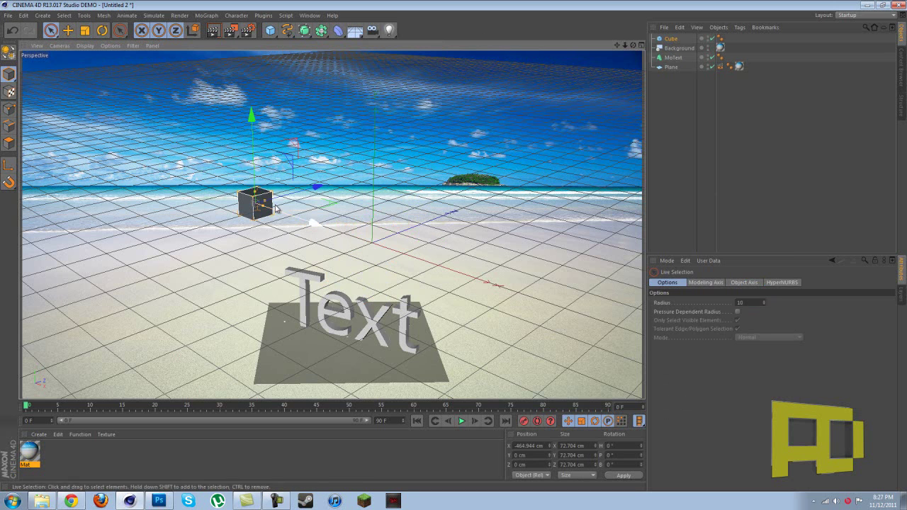
drag(250, 117, 255, 224)
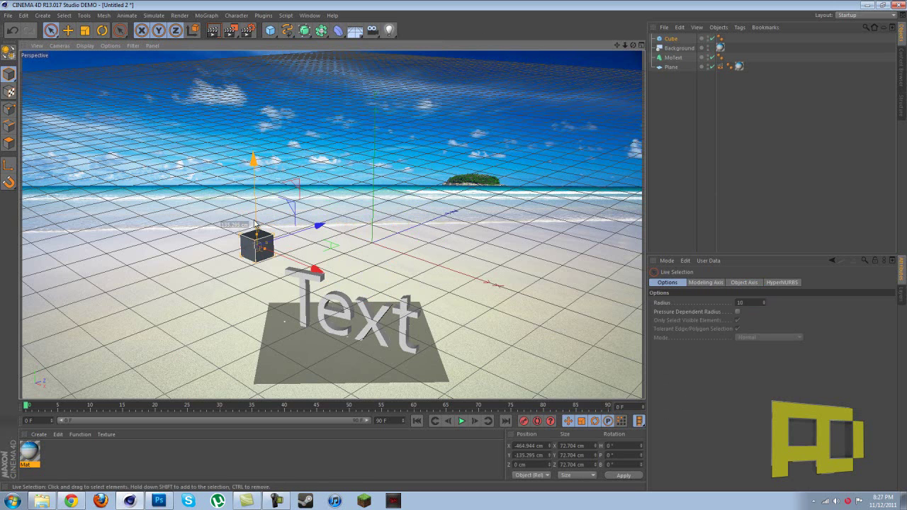
Step: Copy the MoText's heading rotation of 17.061° to the cube and apply it
click(674, 60)
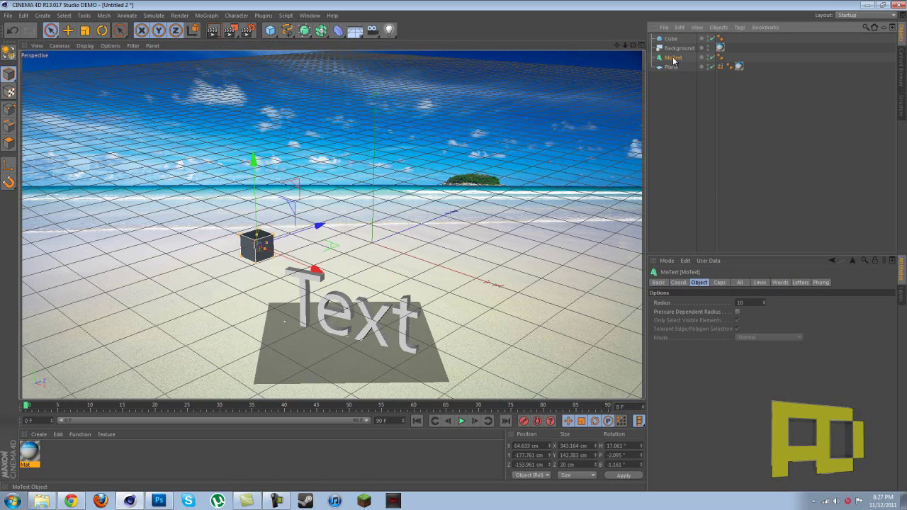
right_click(616, 445)
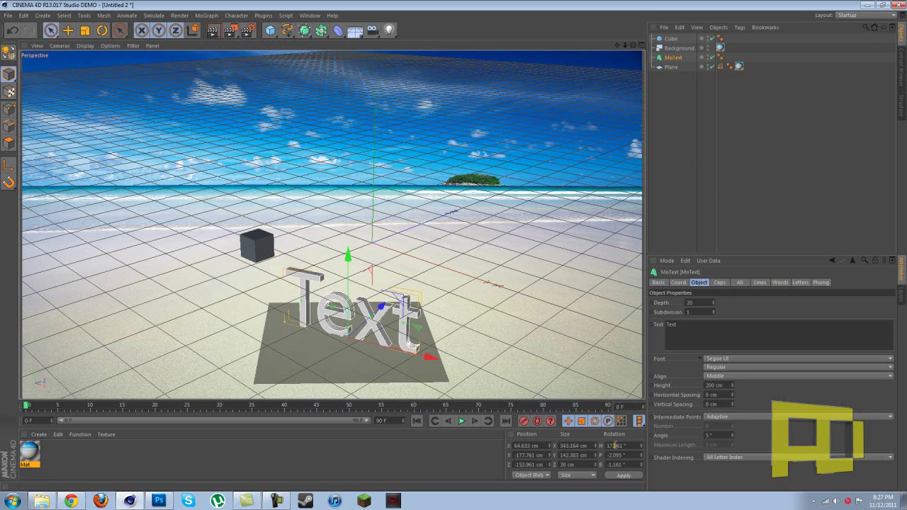
click(624, 454)
click(671, 38)
right_click(613, 446)
click(625, 465)
click(624, 476)
Step: Copy the MoText's pitch rotation of -2.095° to the cube and apply it
click(673, 57)
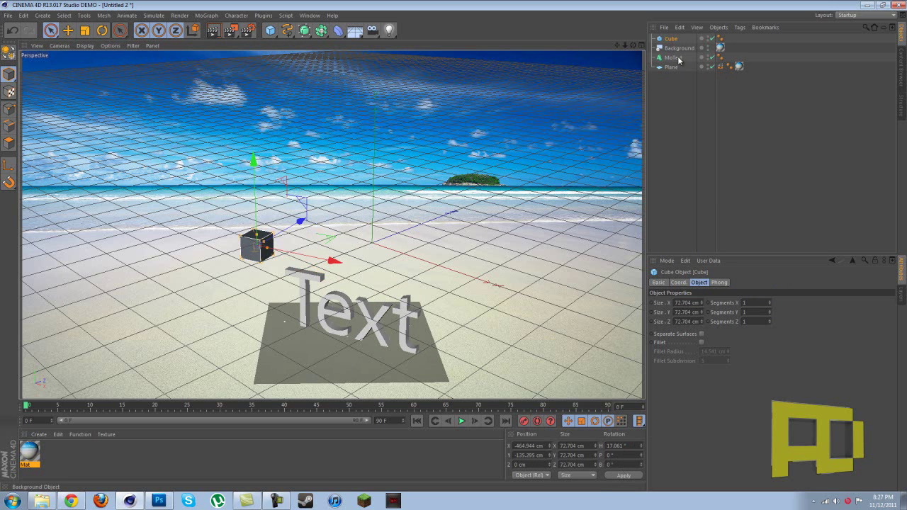
click(616, 456)
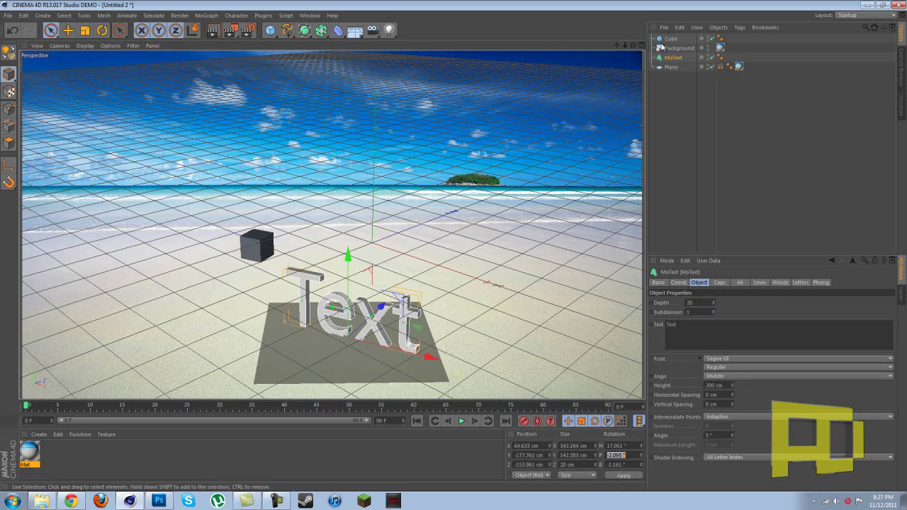
key(ctrl+z)
double_click(614, 455)
right_click(614, 455)
click(626, 464)
click(624, 476)
Step: Copy the MoText's bank rotation of -1.161° to the cube, and lower the cube to about Y -195 cm
click(674, 57)
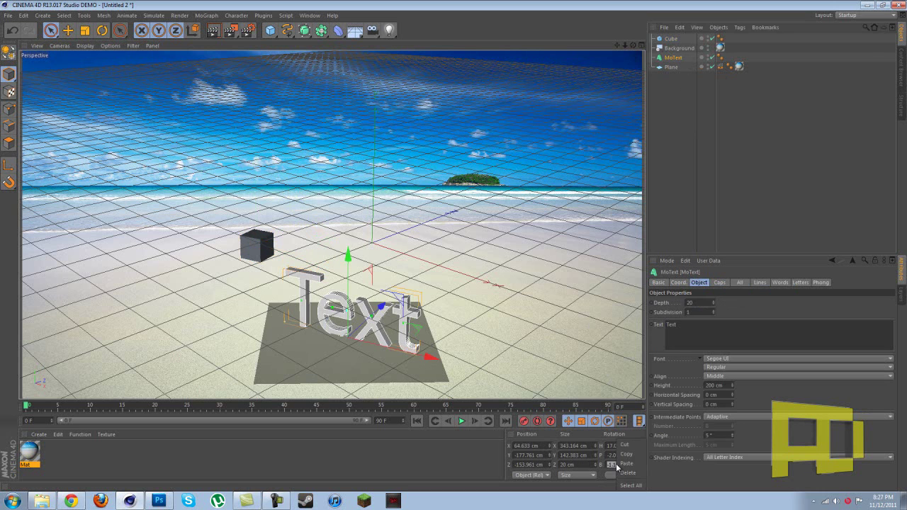
click(673, 39)
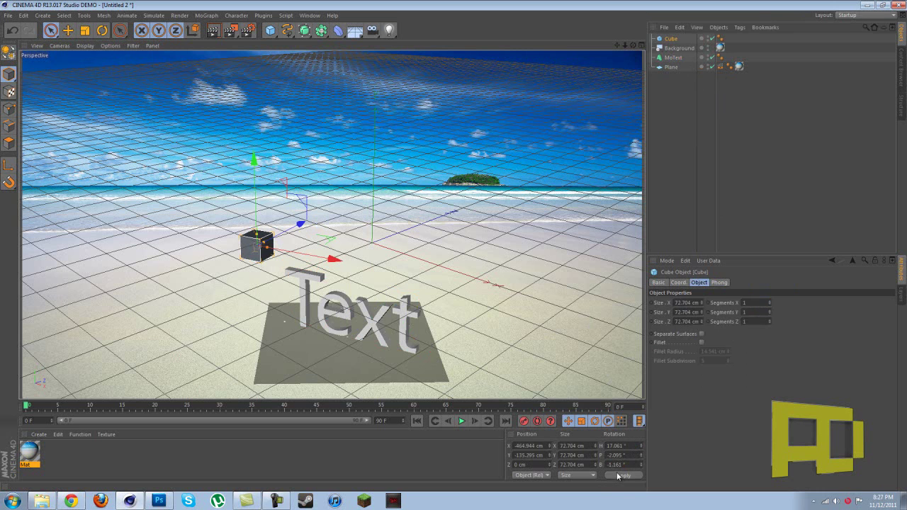
drag(254, 160, 240, 242)
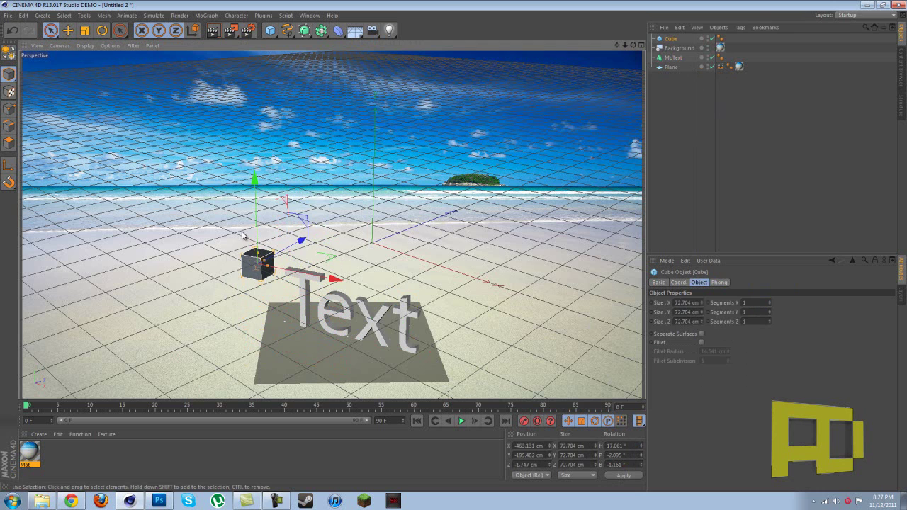
Step: Scale the Plane up uniformly to about 3108 cm so it reaches under the cube and across the beach
click(667, 68)
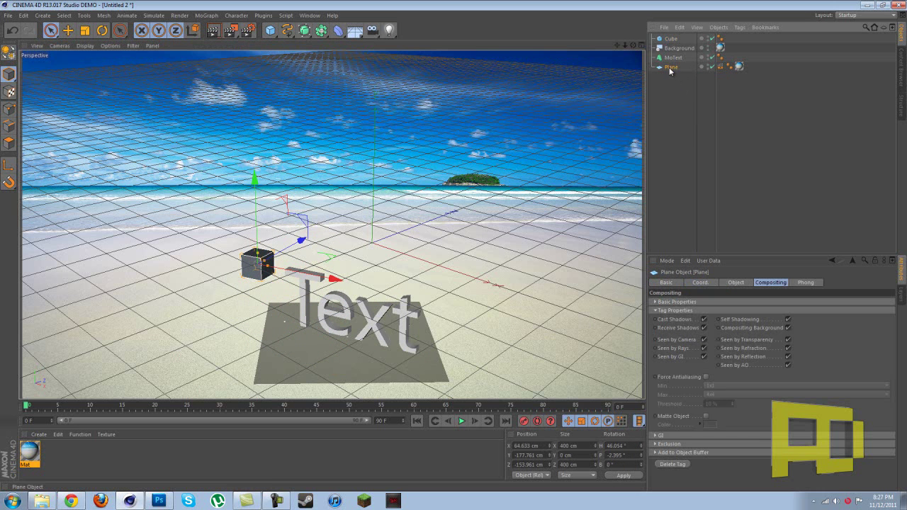
click(86, 34)
right_click(85, 32)
key(Escape)
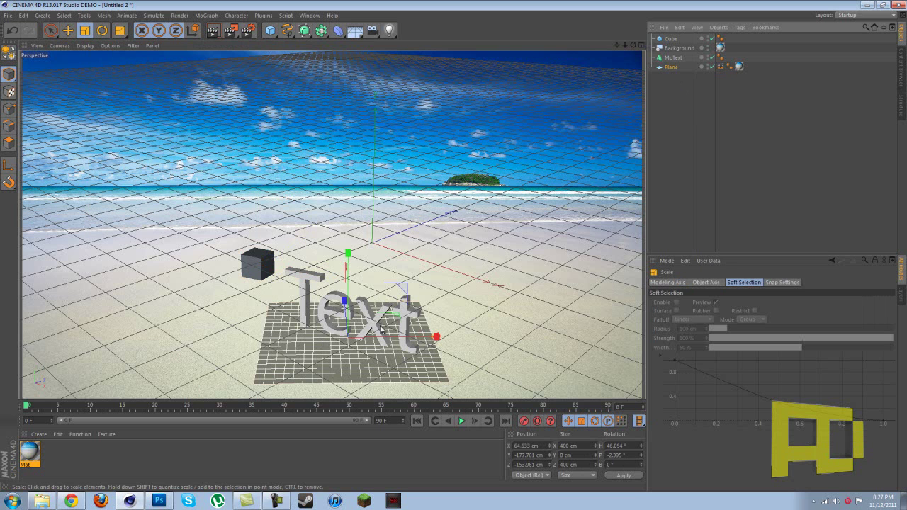
drag(389, 341, 640, 335)
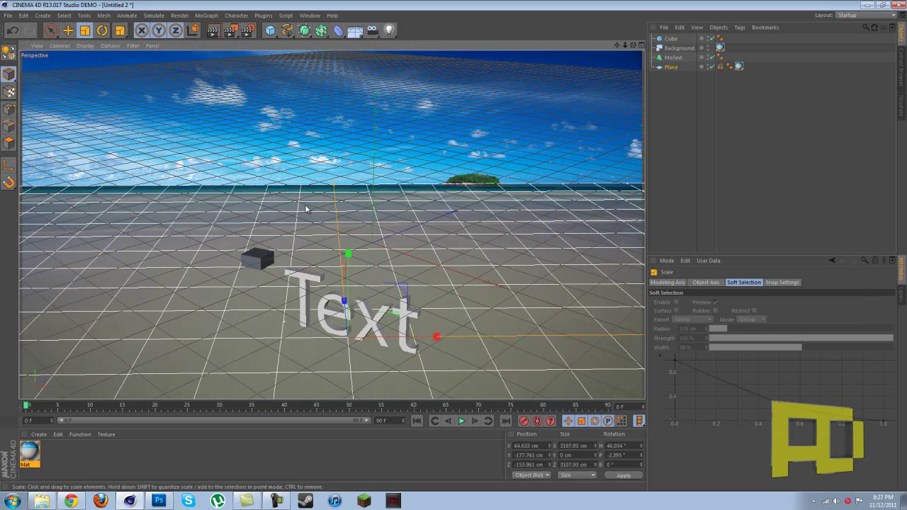
Step: Move the cube onto the sand beside the text, at about X -231 cm and Z -261 cm, and render the view
click(253, 265)
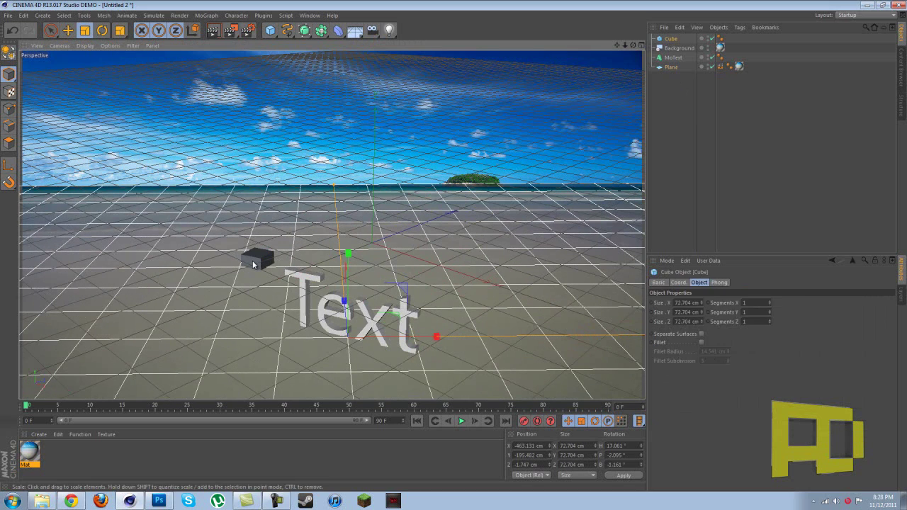
click(52, 31)
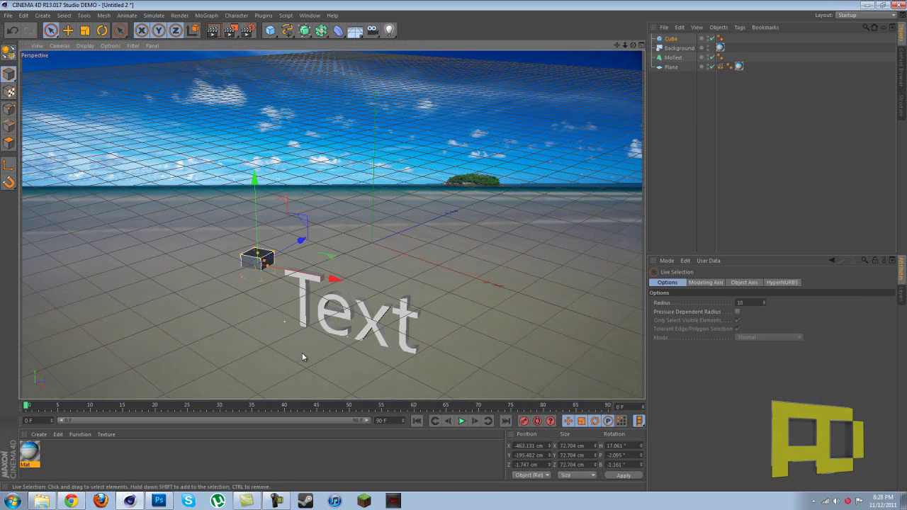
drag(258, 245, 303, 320)
drag(232, 268, 234, 270)
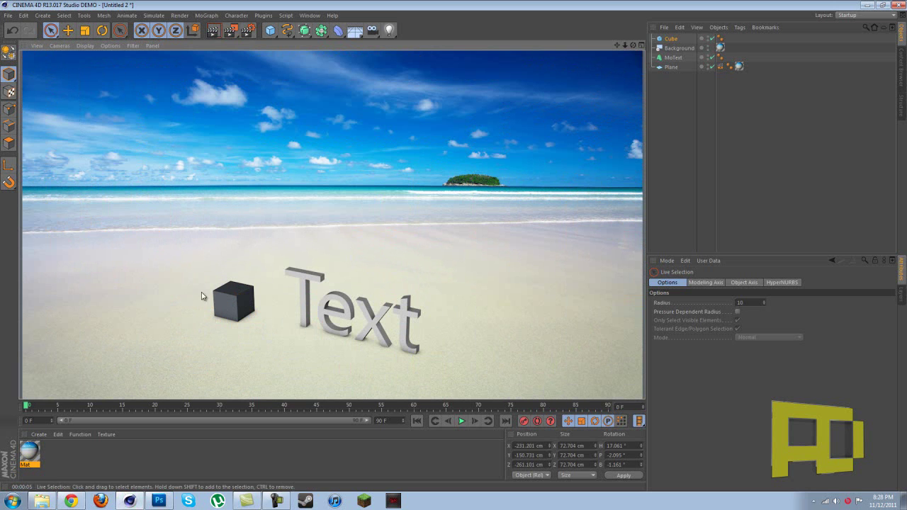
click(382, 361)
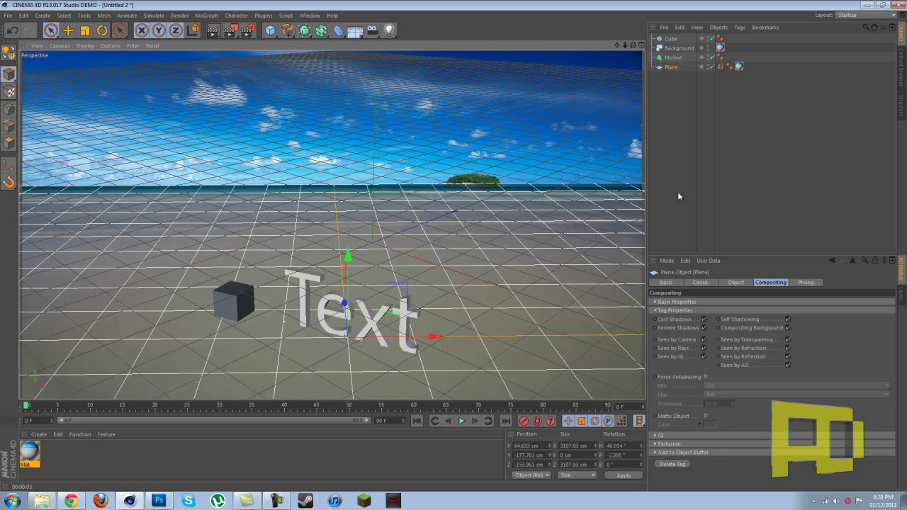
Step: Create a new material and turn off its Specular channel
double_click(70, 451)
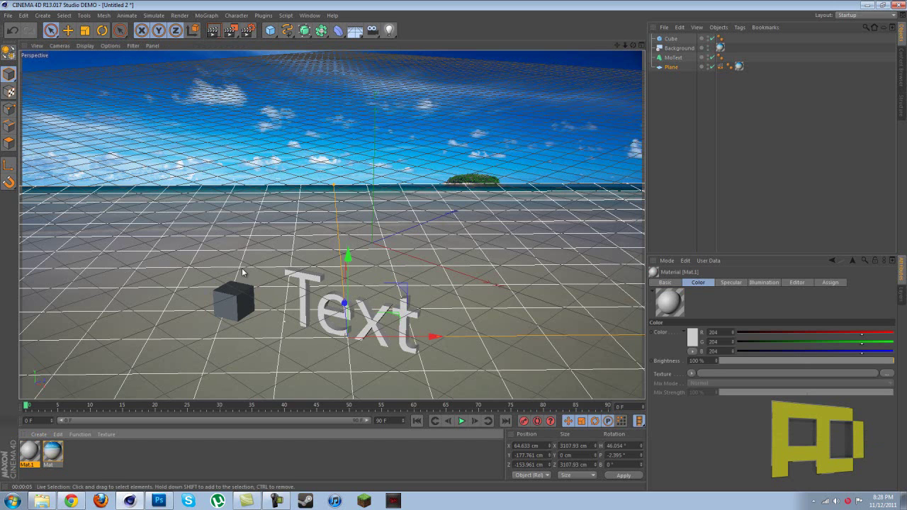
double_click(27, 453)
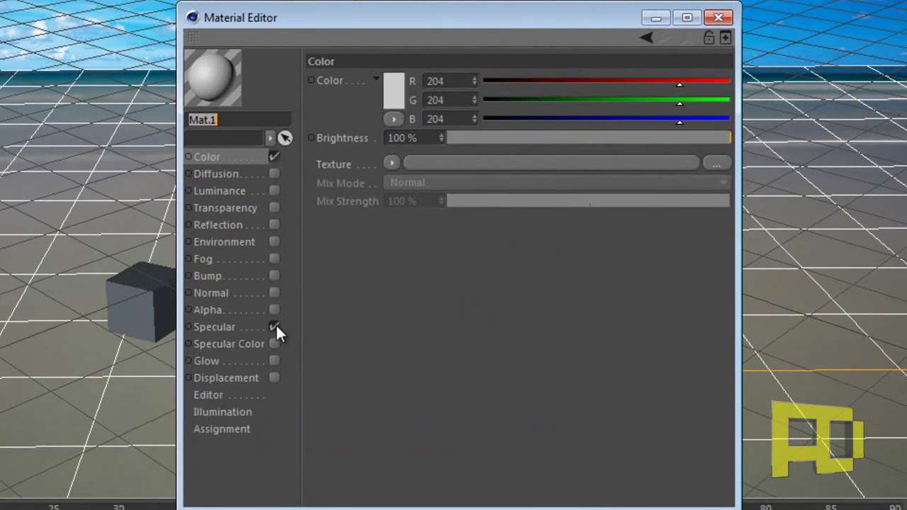
click(275, 326)
Step: Enable the new material's Reflection channel at 25% brightness with a Fresnel texture
click(272, 224)
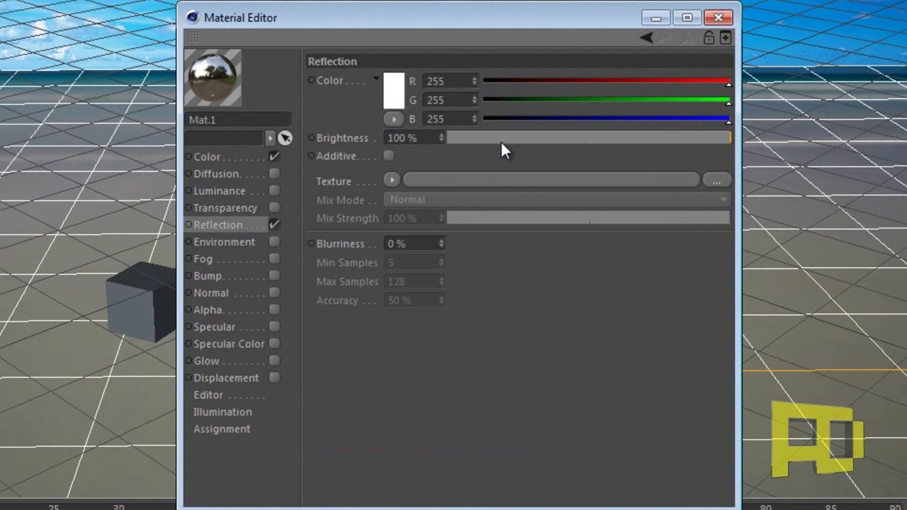
drag(504, 138, 519, 138)
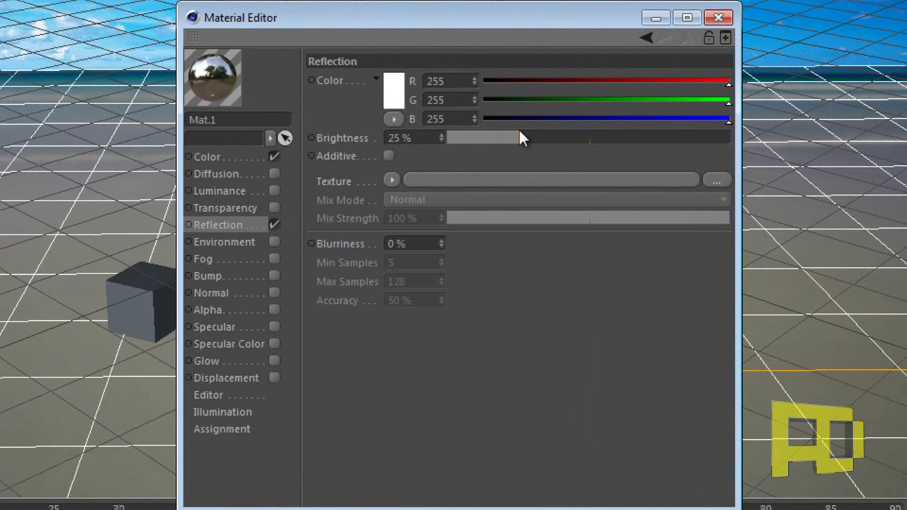
click(392, 180)
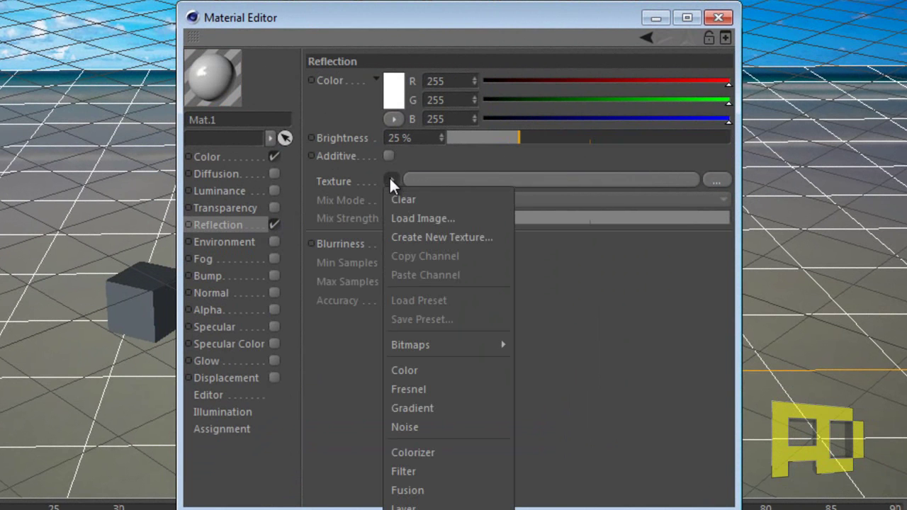
click(426, 391)
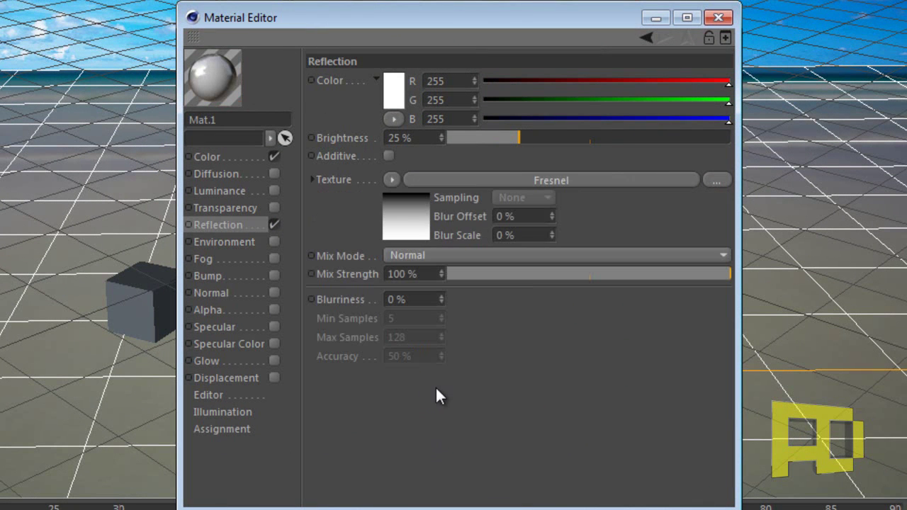
Step: Enable the material's Luminance channel at 10% brightness and close the Material Editor
click(273, 188)
drag(500, 137, 476, 140)
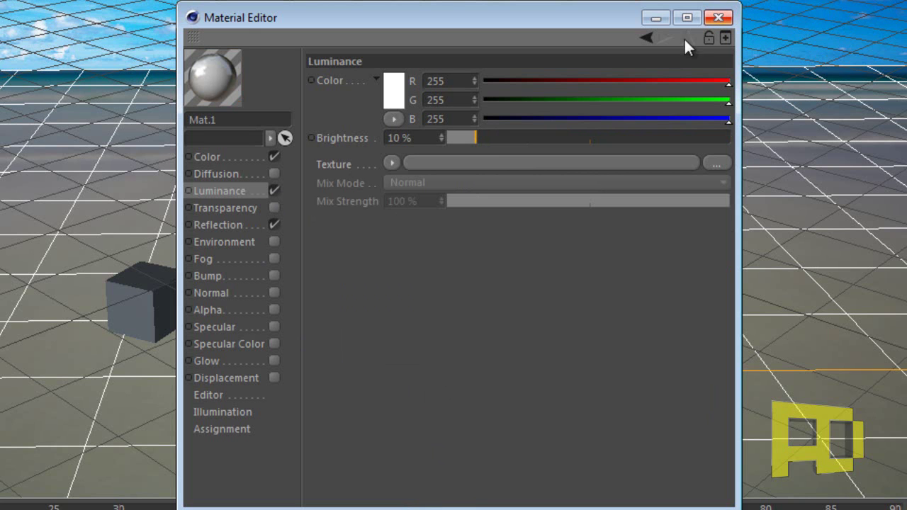
click(207, 159)
click(718, 17)
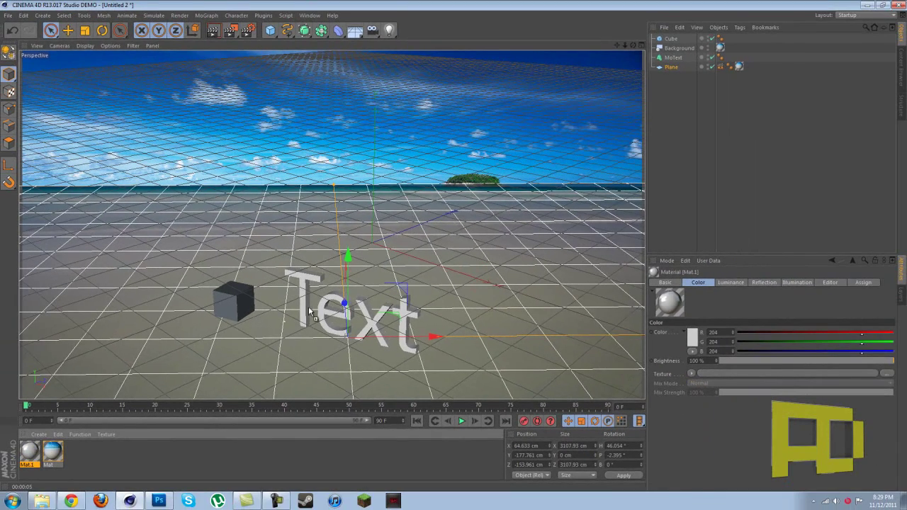
Step: Apply the new reflective material to the MoText and the cube, and render the view to check it
drag(304, 308, 305, 308)
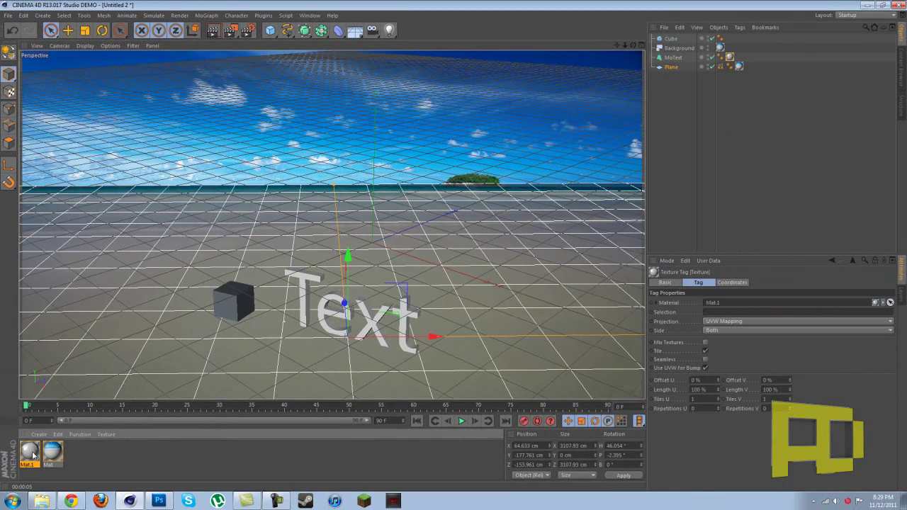
drag(182, 368, 229, 312)
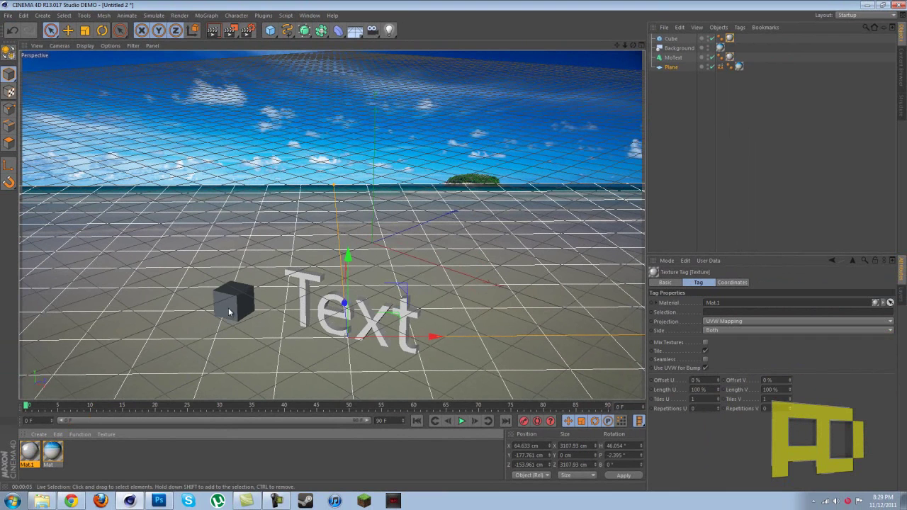
click(213, 31)
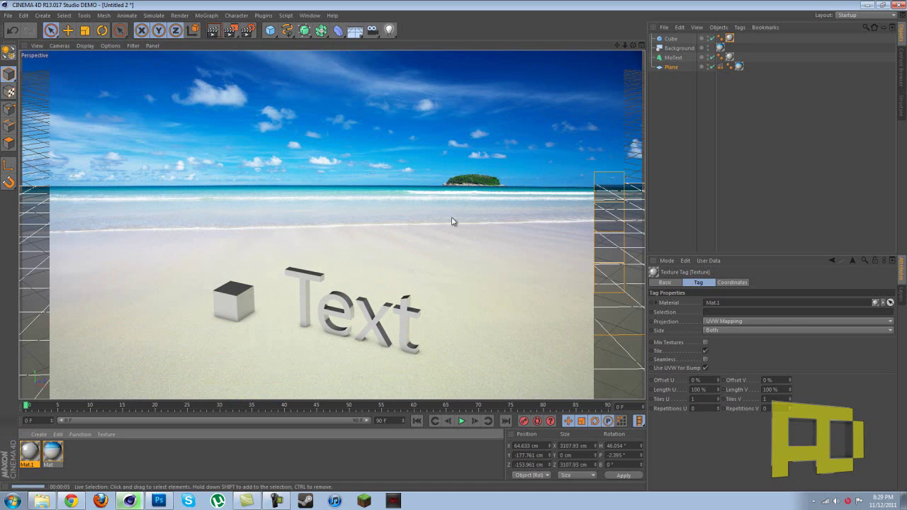
click(498, 230)
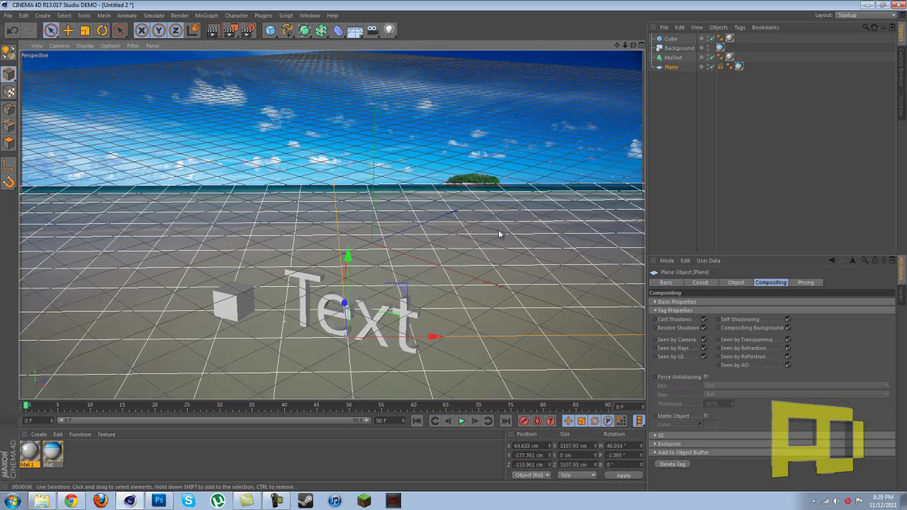
Step: Add an Omni light and place it high above the cube, at about Y 355 cm and Z -421 cm
click(389, 30)
click(409, 40)
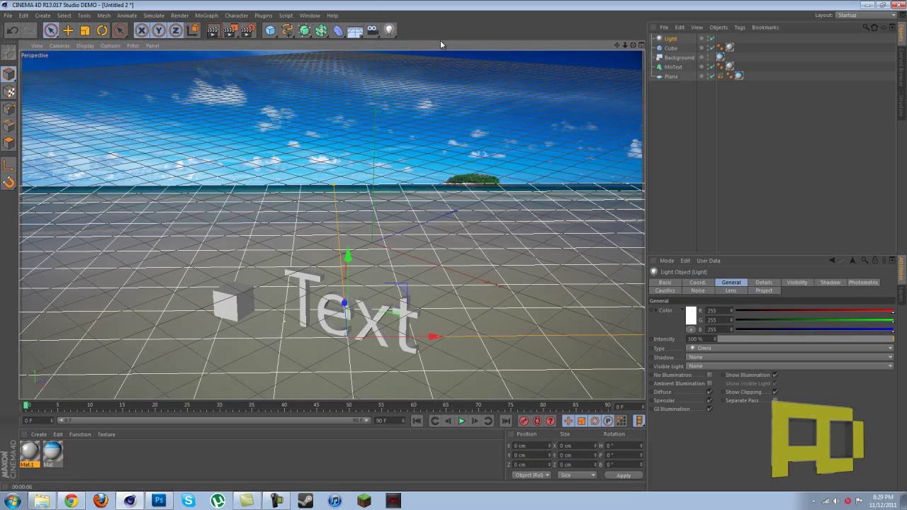
drag(411, 228, 280, 284)
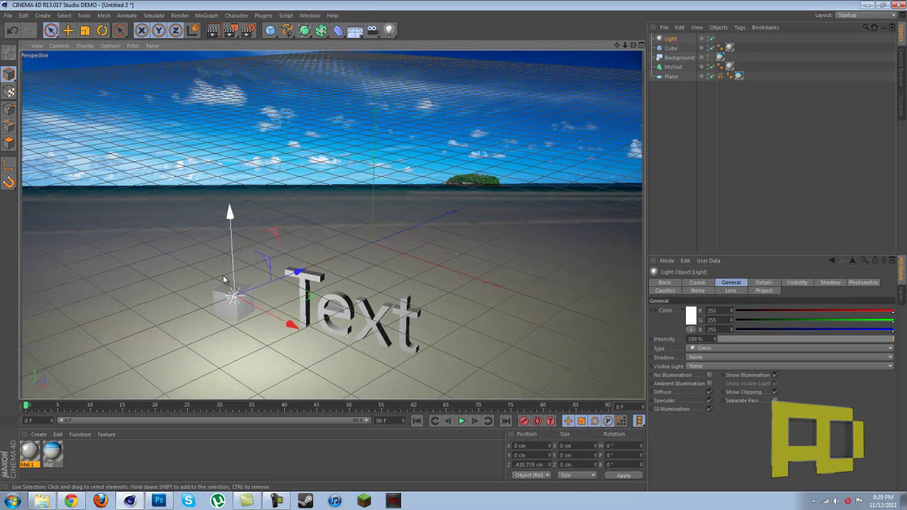
drag(240, 214, 232, 41)
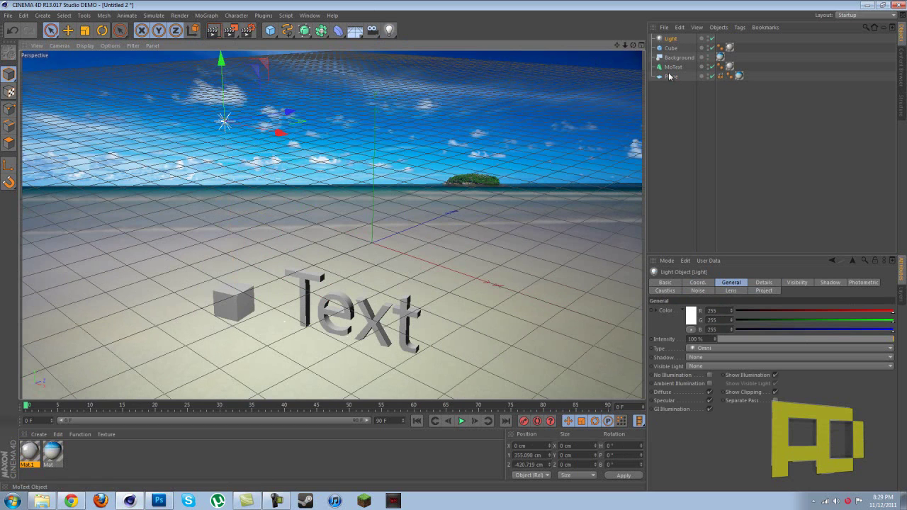
click(676, 41)
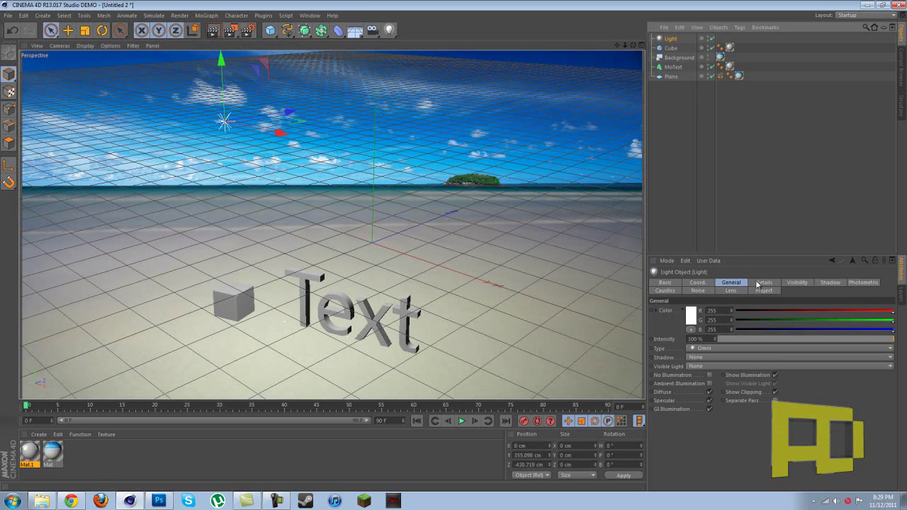
Step: Give the light soft shadow maps with 81% density and a custom map resolution of 188, and render the view
click(707, 358)
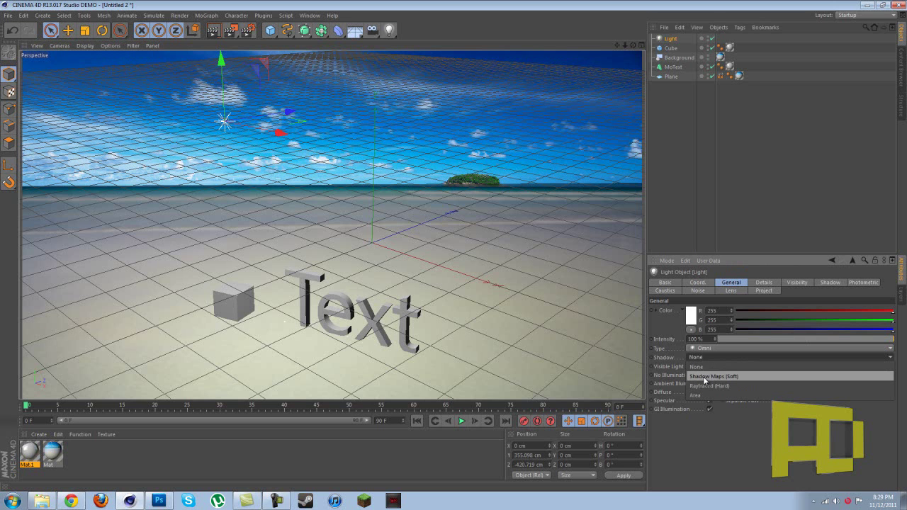
click(703, 376)
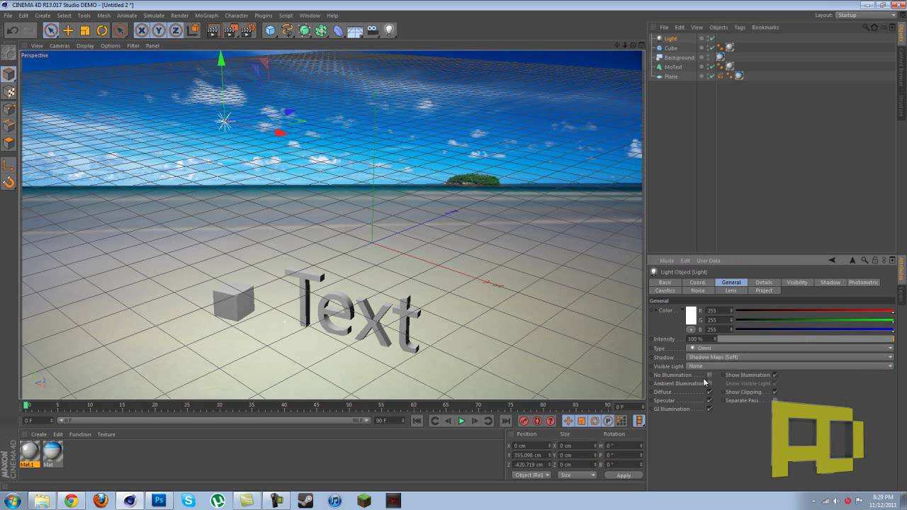
click(830, 284)
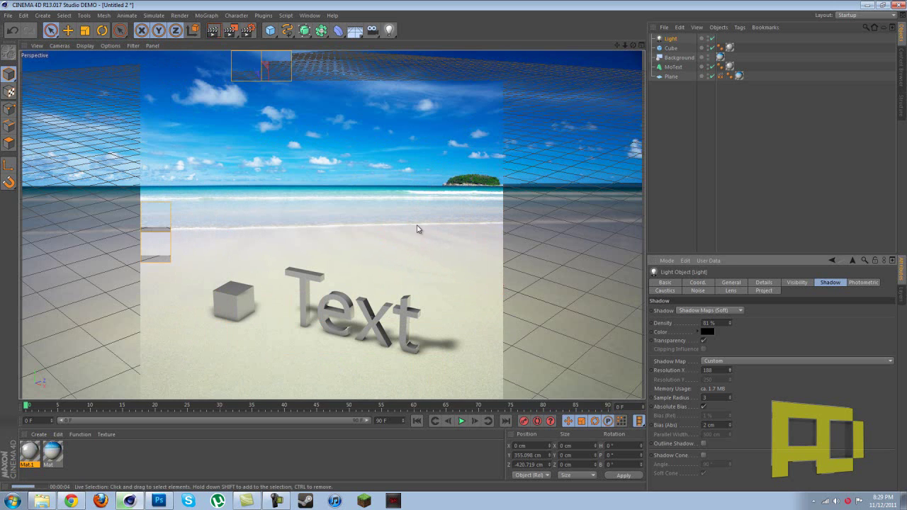
click(489, 311)
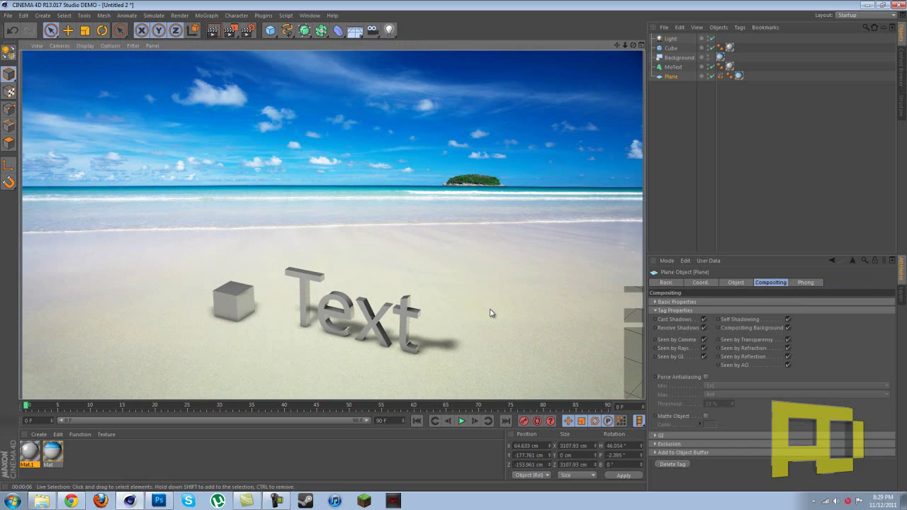
Step: Try the light low beside the cube, at about X 103, Y 71 and Z -554 cm, and render the view
click(673, 40)
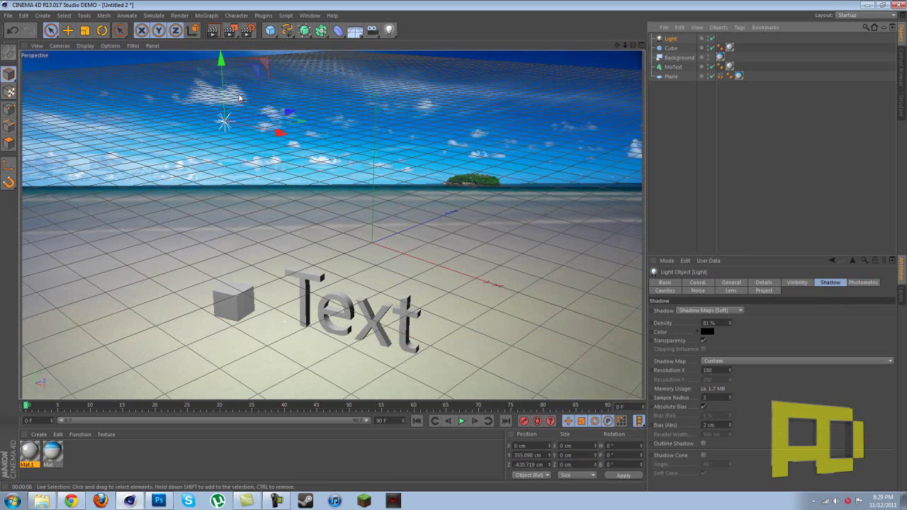
drag(279, 132, 155, 107)
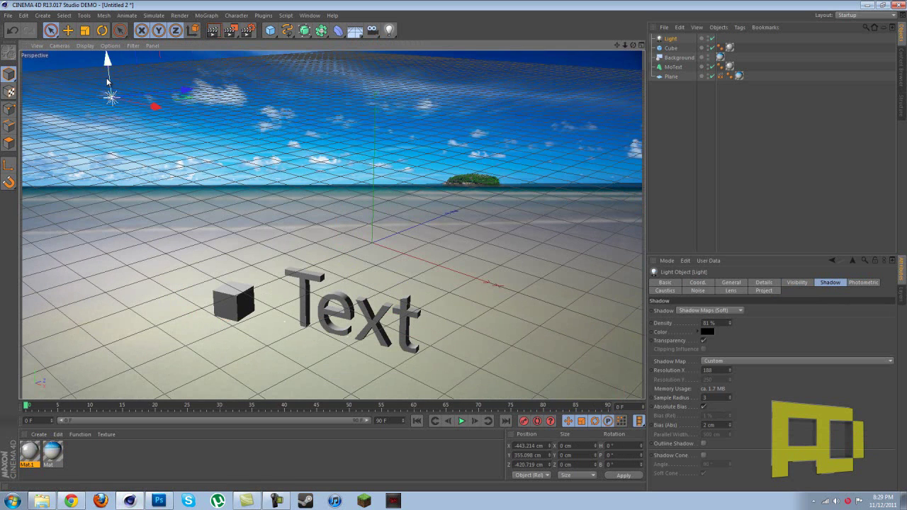
mouse_move(110, 80)
mouse_down()
mouse_move(126, 203)
mouse_move(116, 243)
mouse_move(229, 373)
mouse_up()
drag(204, 258, 202, 275)
click(213, 31)
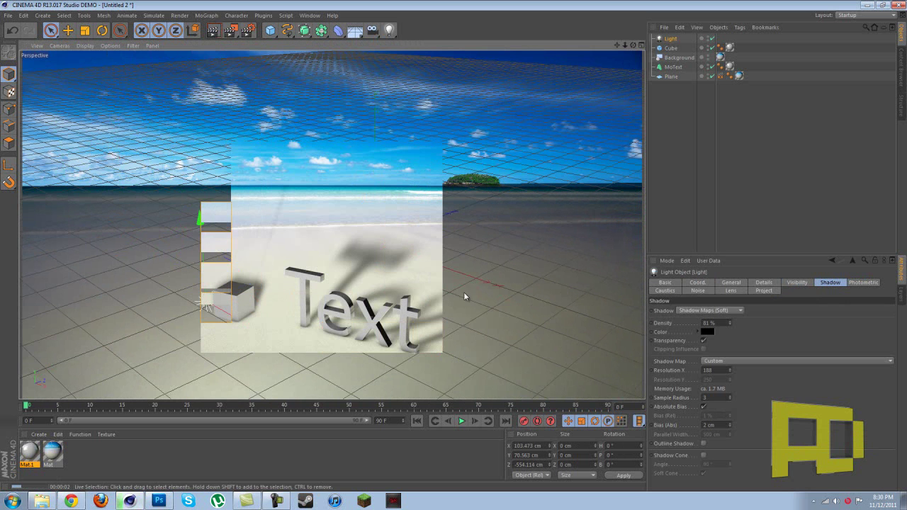
click(247, 283)
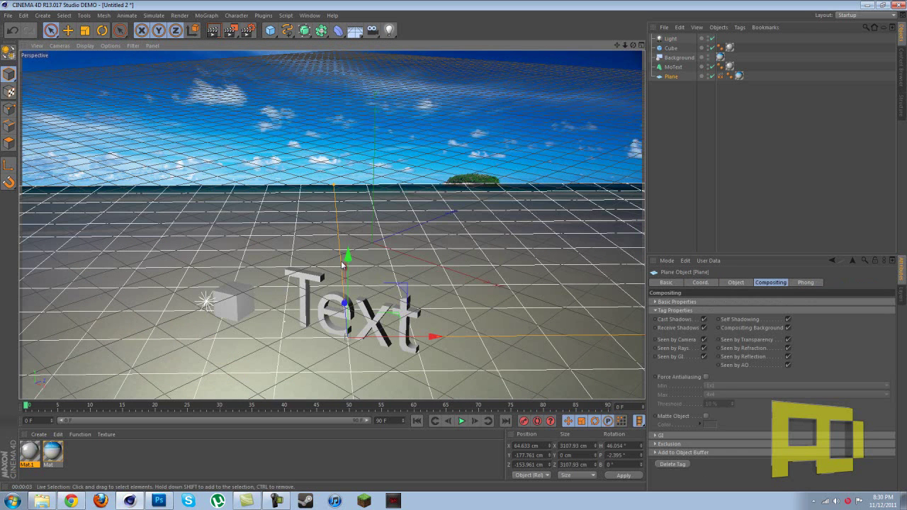
Step: Raise the light high above the cube to about X 215, Y 373 and Z -655 cm, and render the view
click(205, 304)
drag(204, 291, 195, 116)
drag(259, 121, 227, 166)
key(ctrl+r)
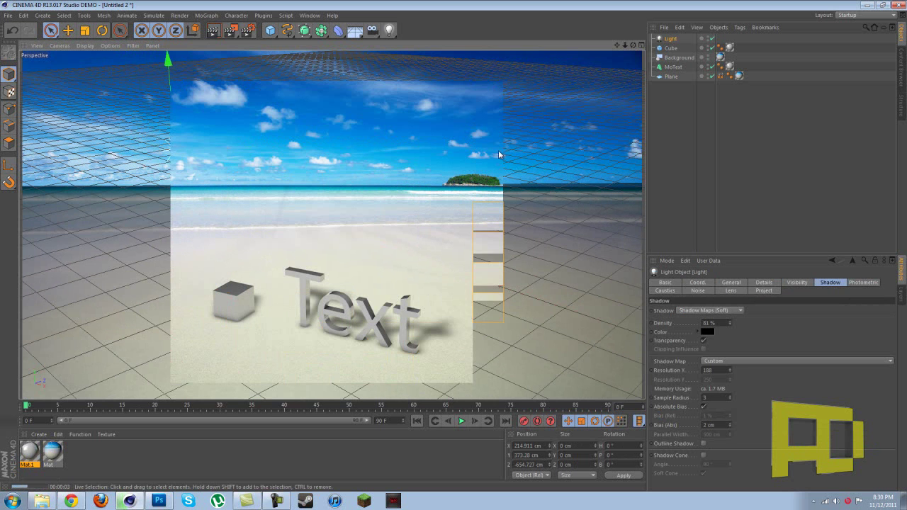
click(521, 217)
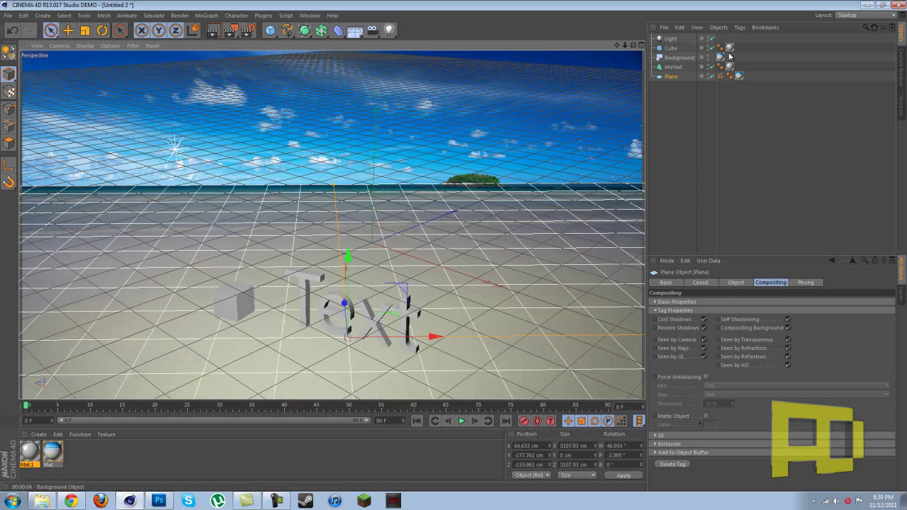
Step: Change the MoText's wording to "Prefer" and shift it away from the cube to about X 125 cm
click(674, 67)
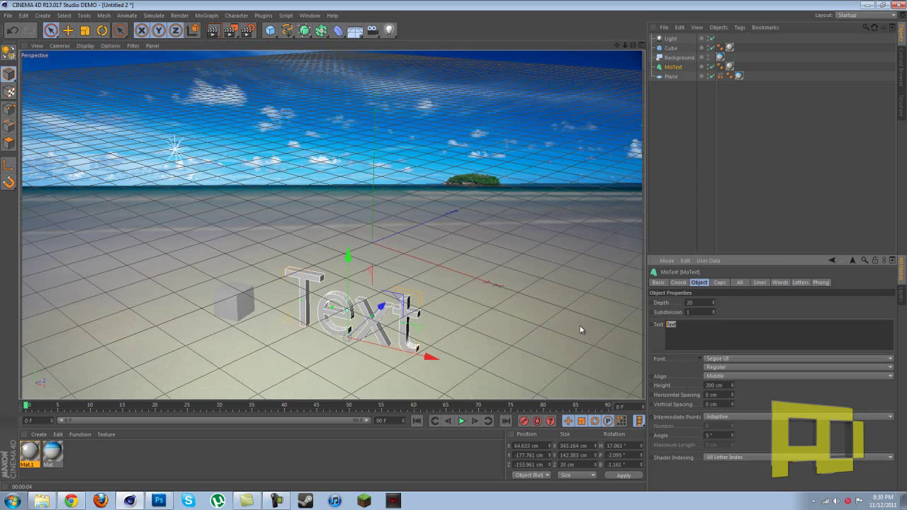
text(P)
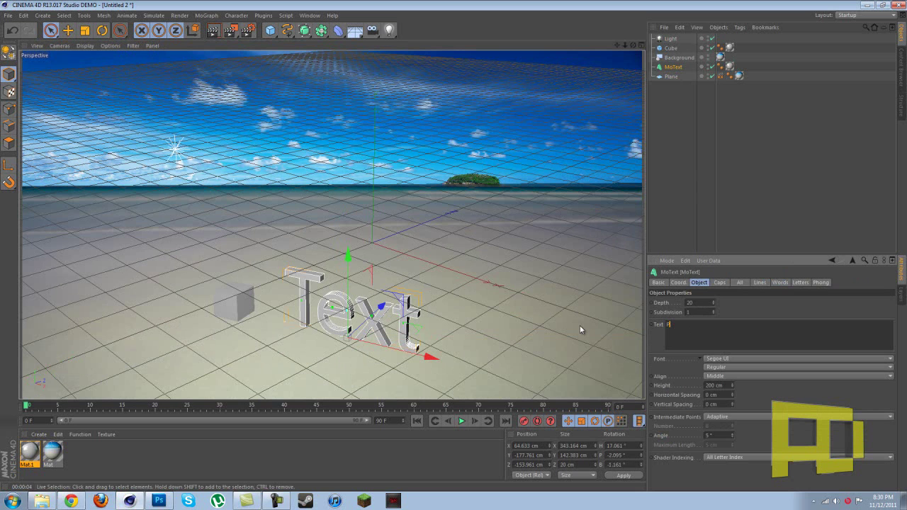
text(refer)
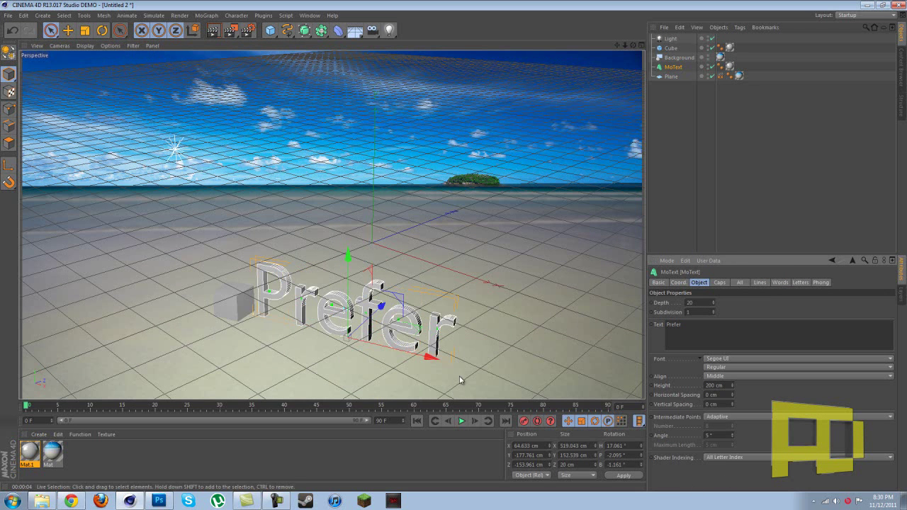
drag(419, 356, 445, 361)
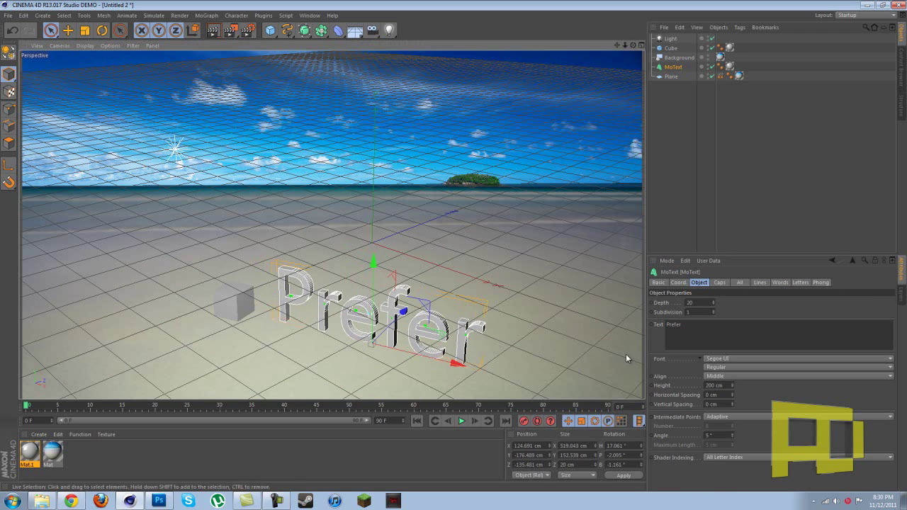
Step: Set the text's font to Bebas and move it further from the cube, to about X 172 and Z -121 cm
click(720, 360)
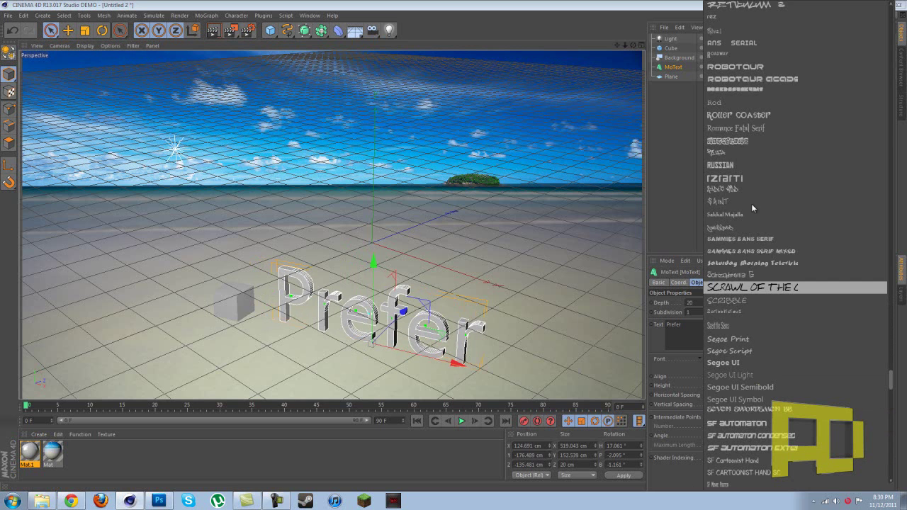
scroll(737, 170, up, 10)
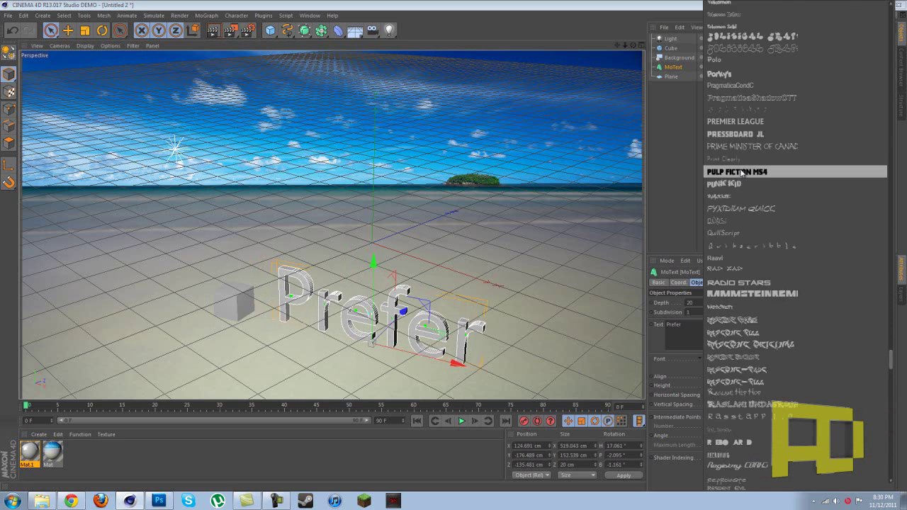
drag(892, 336, 892, 64)
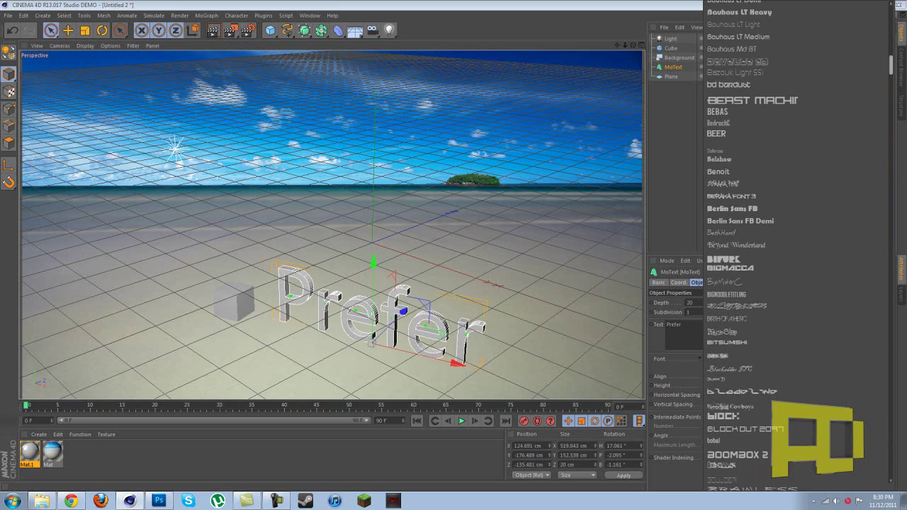
click(718, 112)
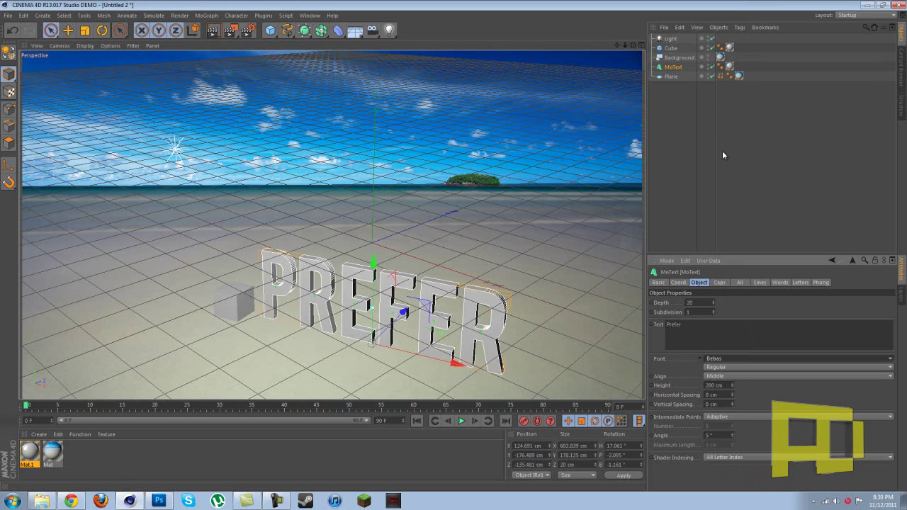
drag(438, 373, 463, 370)
Step: Set the text's height to 121 cm and its depth to 50, and render the view
drag(733, 386, 732, 387)
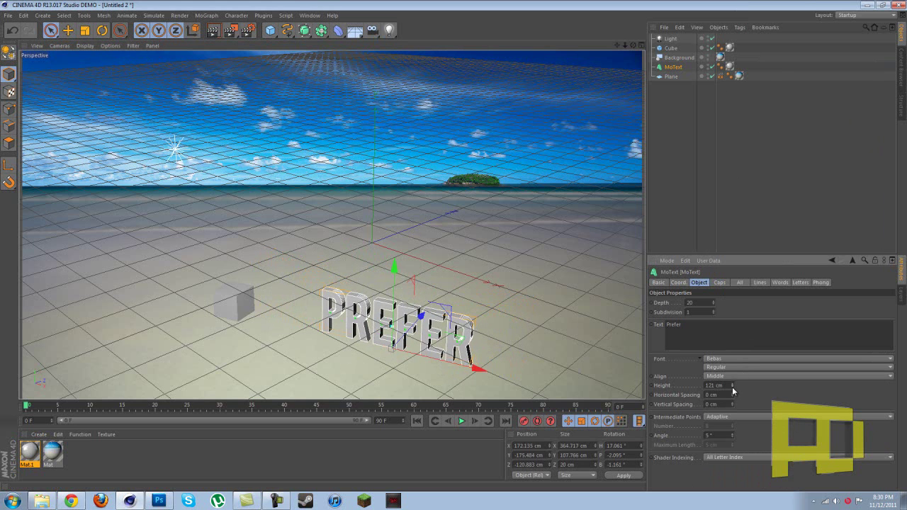
drag(713, 304, 713, 302)
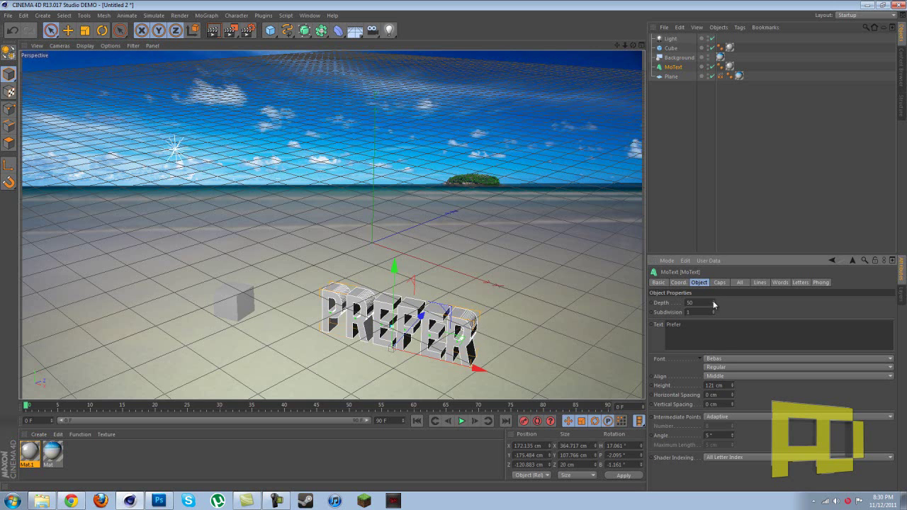
click(213, 32)
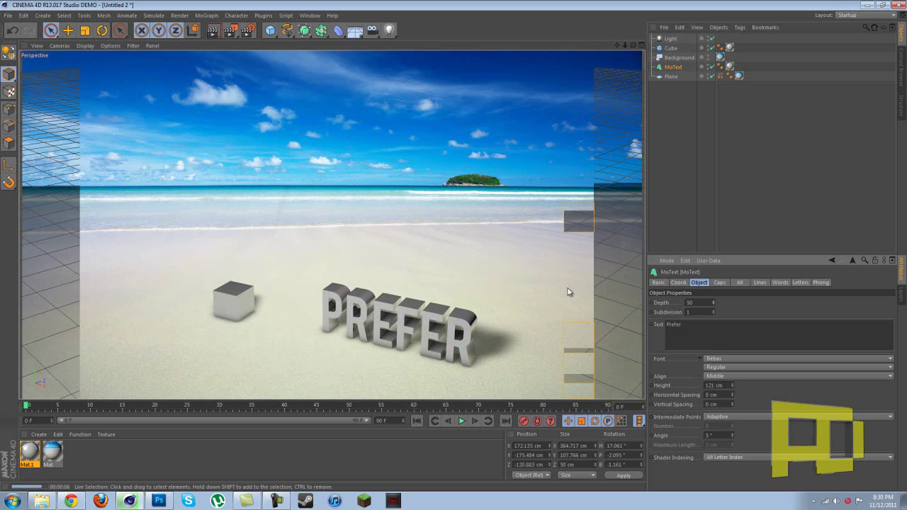
click(520, 306)
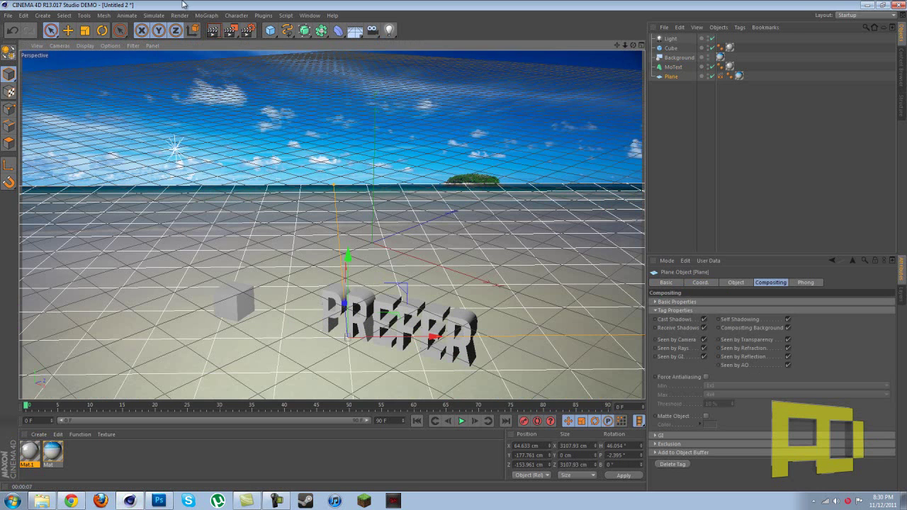
Step: Add a sphere, place it above and behind the cube, and scale it down uniformly to about 54 cm across
drag(271, 33, 452, 58)
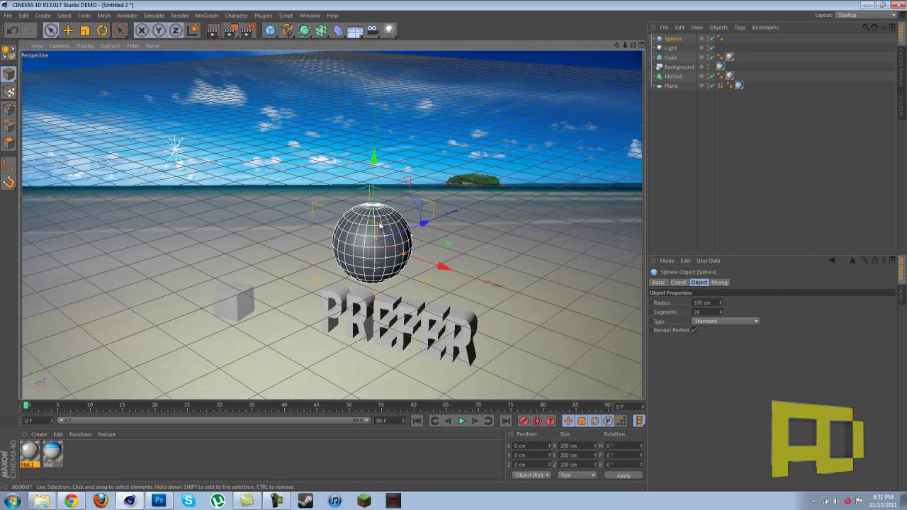
drag(374, 210, 379, 263)
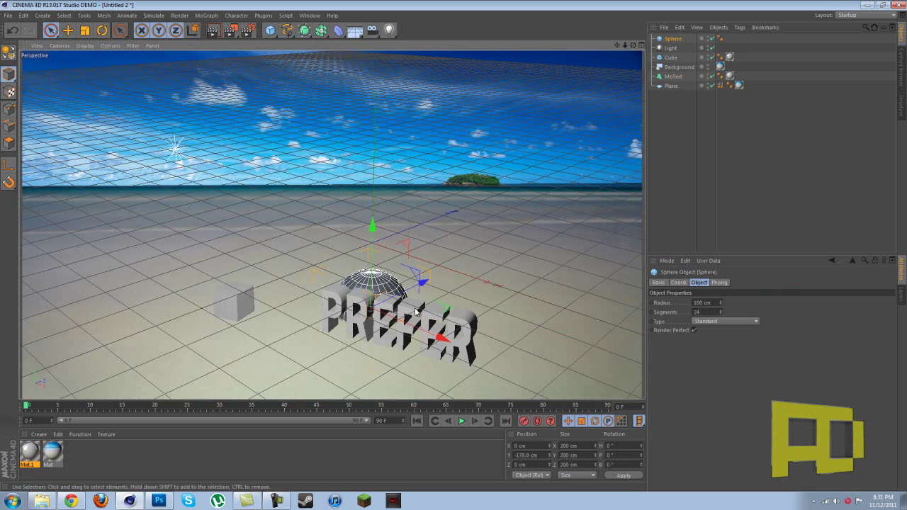
drag(436, 333, 336, 205)
drag(287, 180, 289, 217)
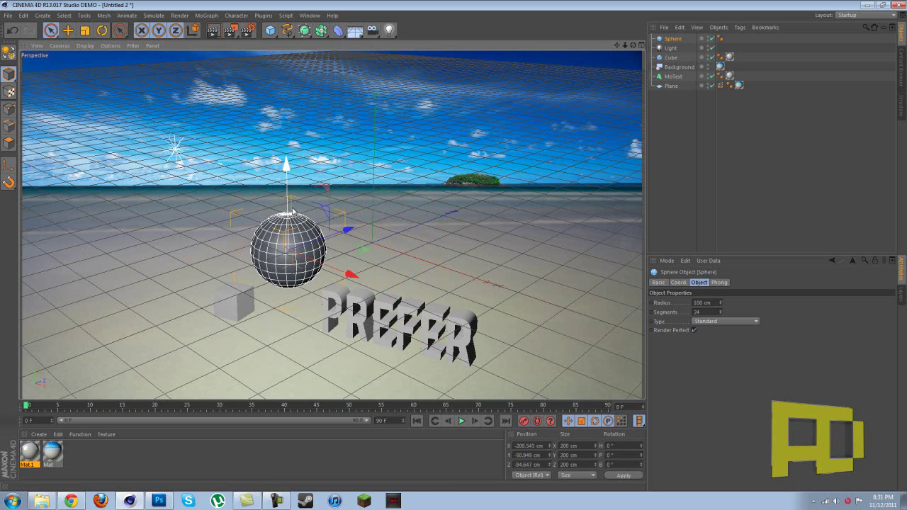
click(85, 30)
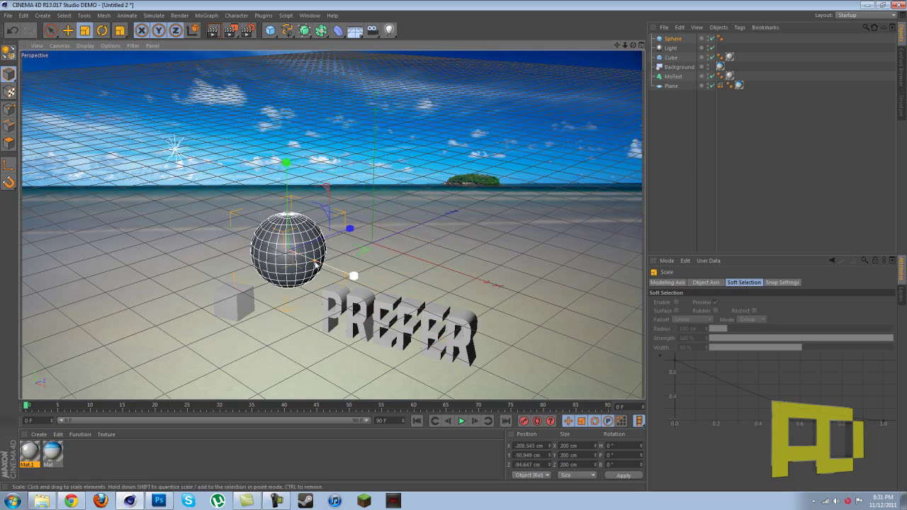
drag(289, 231, 286, 248)
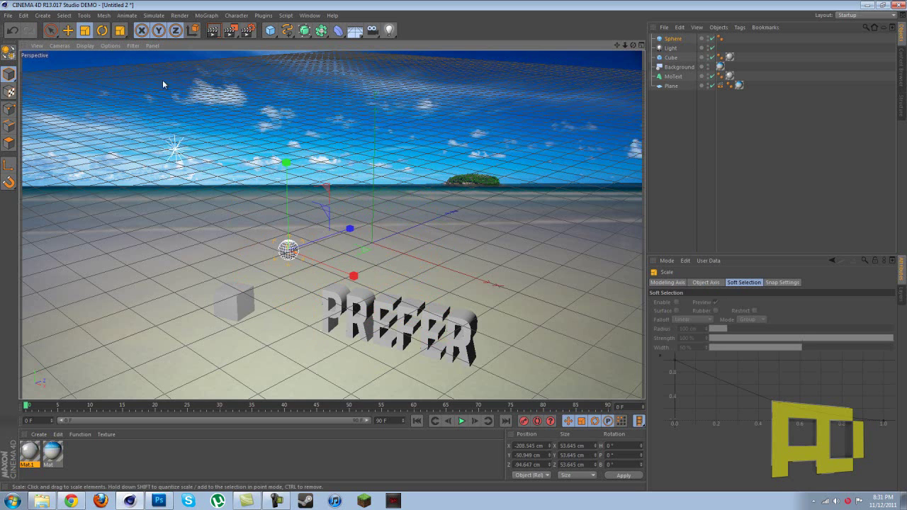
Step: Move the sphere above the text, to about X 195, Y -37 and Z -51 cm, and render the view
click(50, 30)
drag(338, 275, 448, 265)
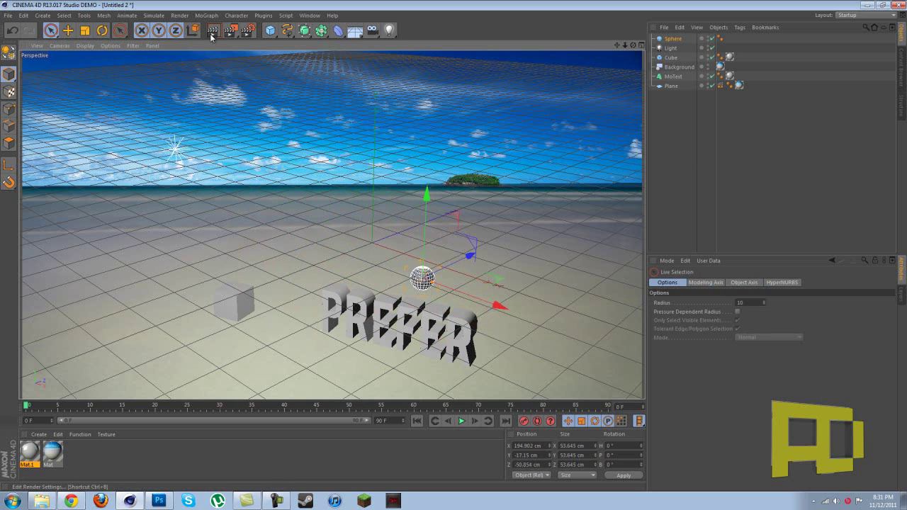
key(ctrl+r)
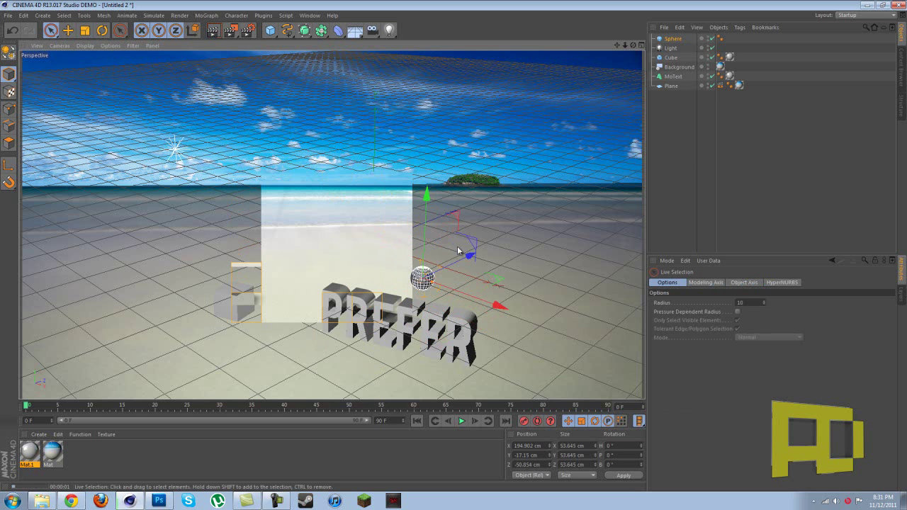
click(324, 350)
Step: Apply the reflective material Mat.1 to the sphere and render the view to check it
drag(26, 460, 366, 283)
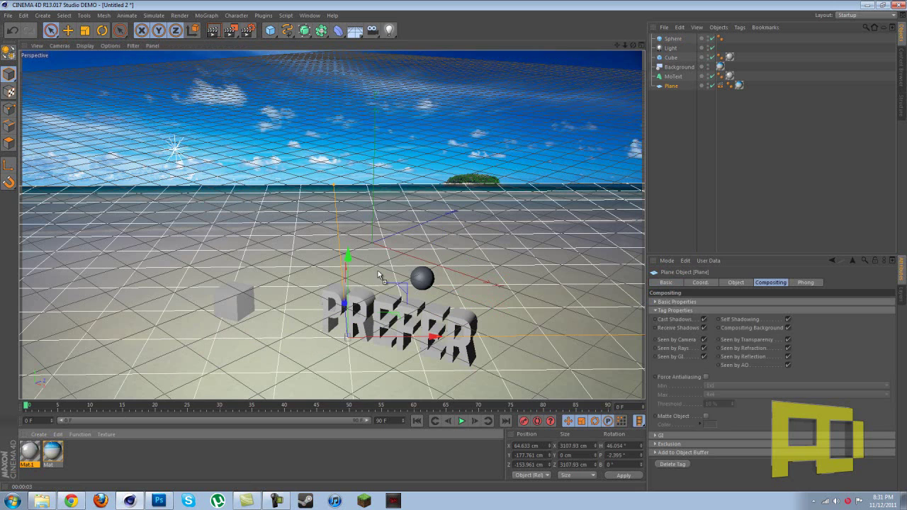
drag(424, 282, 424, 282)
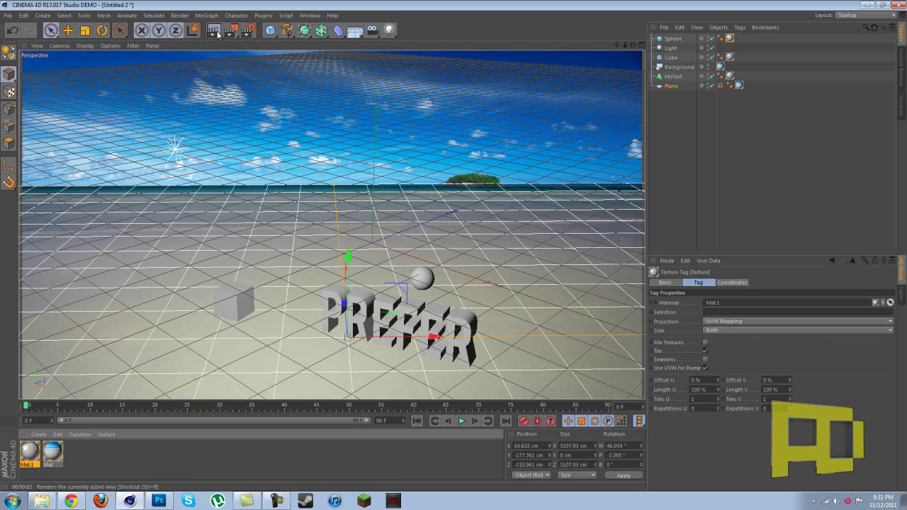
key(ctrl+r)
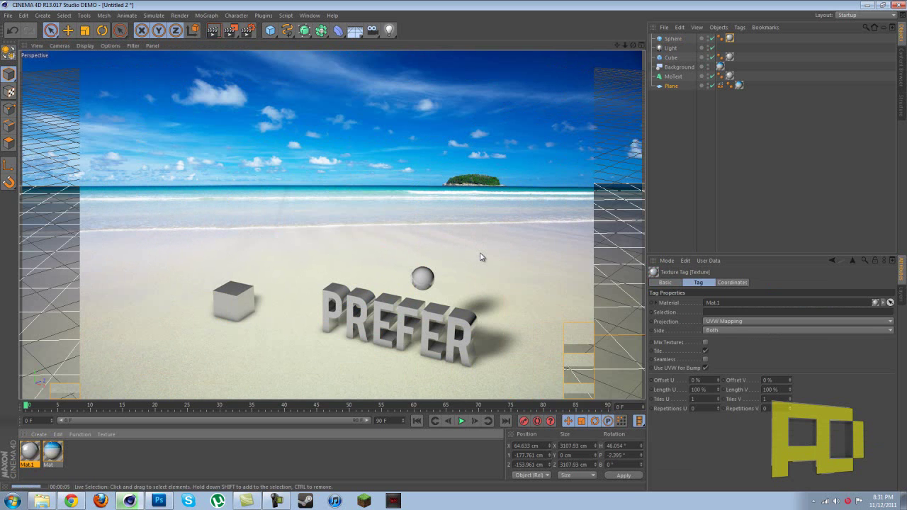
click(481, 256)
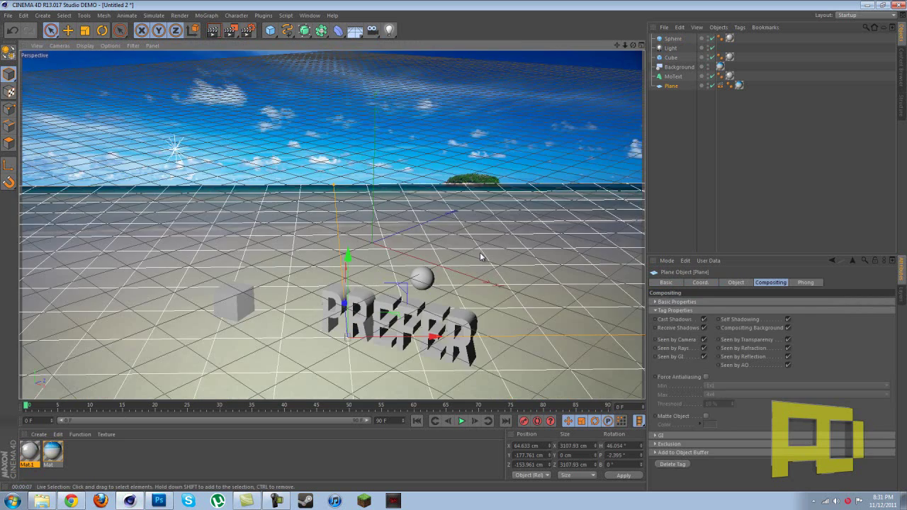
Step: Move the sphere onto the sand between the cube and the text, to about X -99, Y -160 and Z -202 cm, and render the view
click(422, 284)
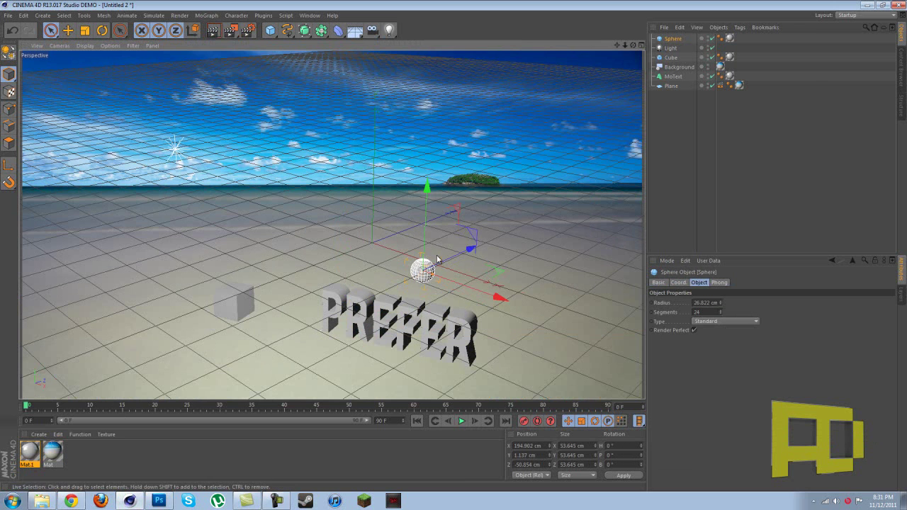
drag(446, 265, 160, 232)
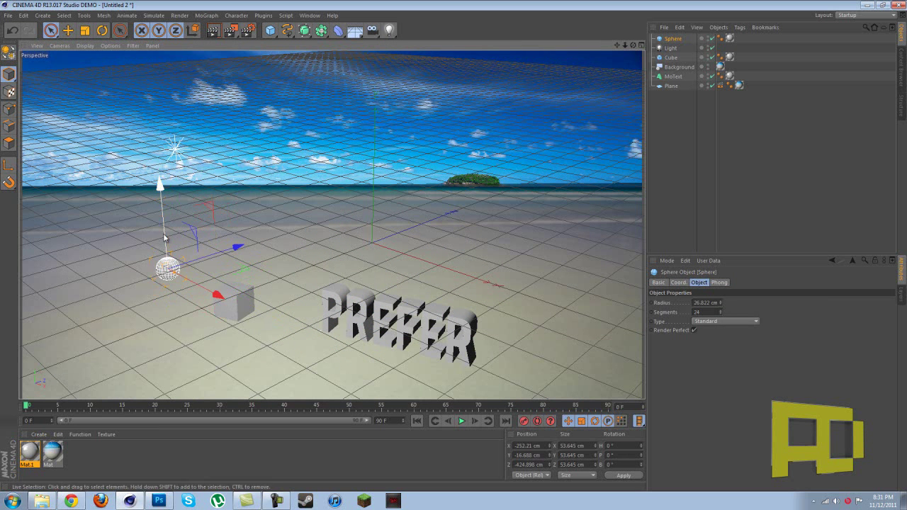
drag(237, 245, 377, 274)
mouse_move(314, 232)
mouse_down()
mouse_move(314, 218)
mouse_move(313, 229)
mouse_up()
drag(370, 233, 279, 294)
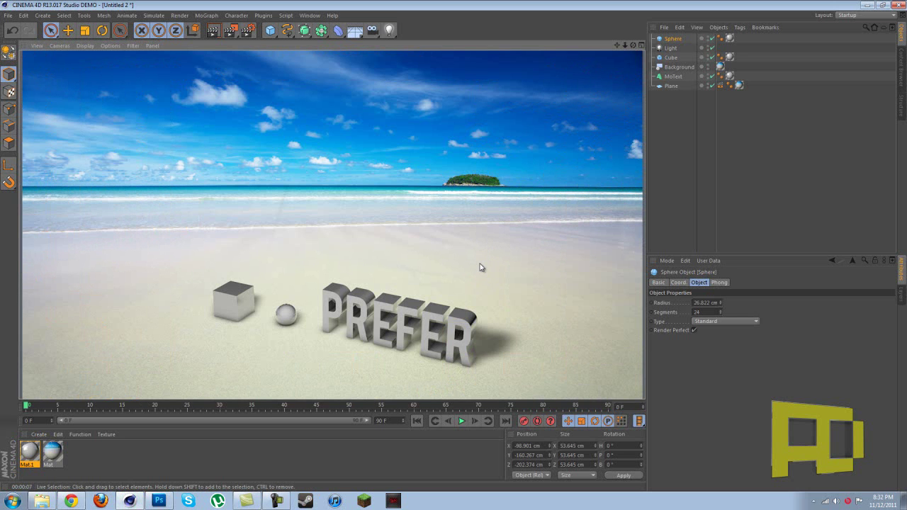
click(481, 267)
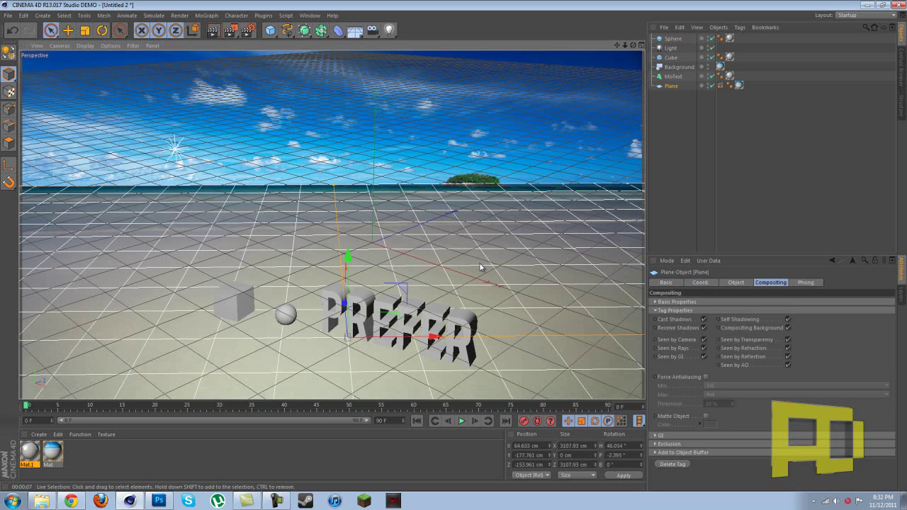
click(673, 77)
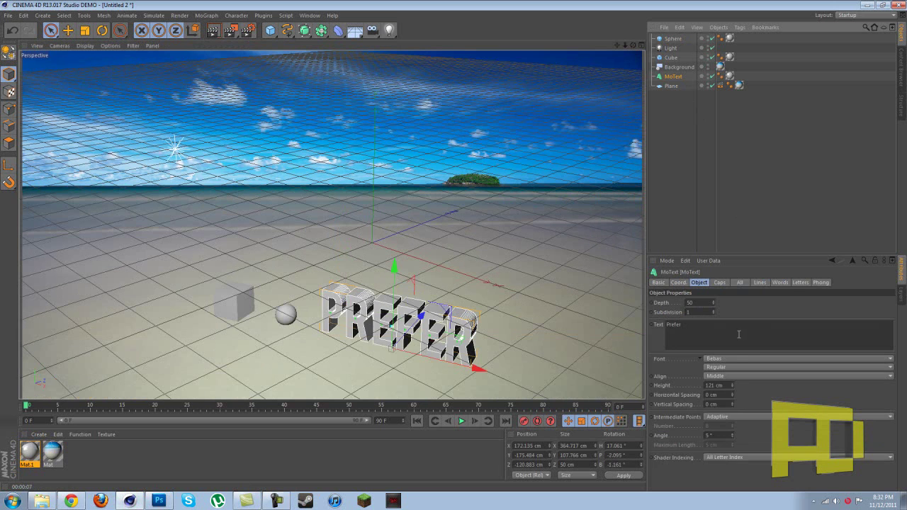
click(721, 359)
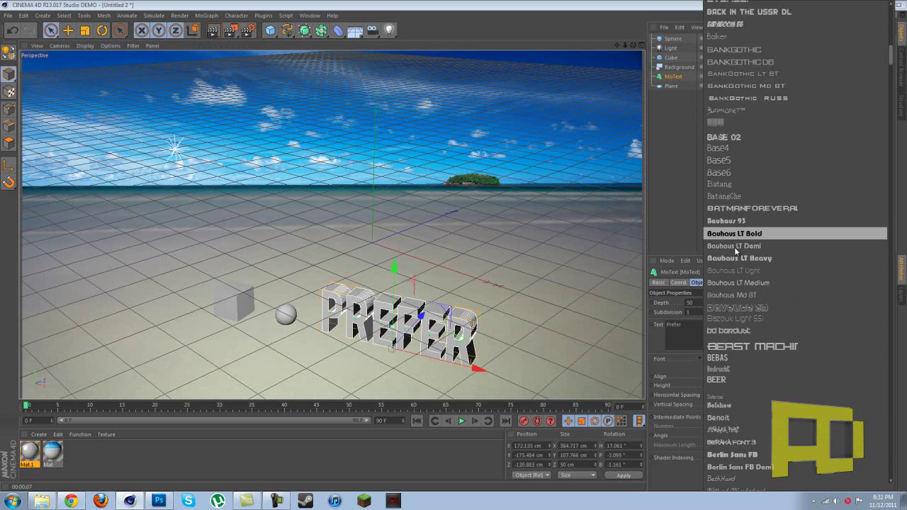
scroll(740, 270, up, 10)
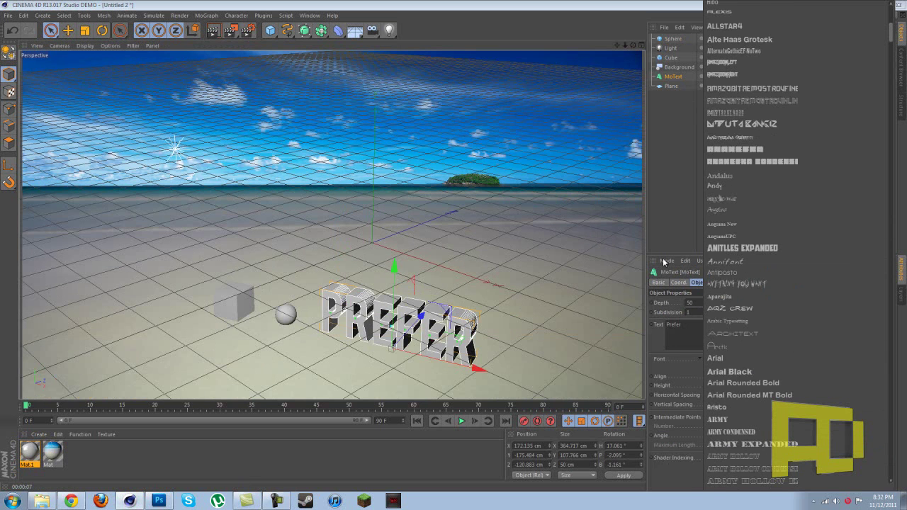
click(692, 194)
Step: Make the MoText object editable and expand its hierarchy down to the individual letters
key(c)
click(653, 75)
click(658, 86)
click(661, 95)
click(668, 104)
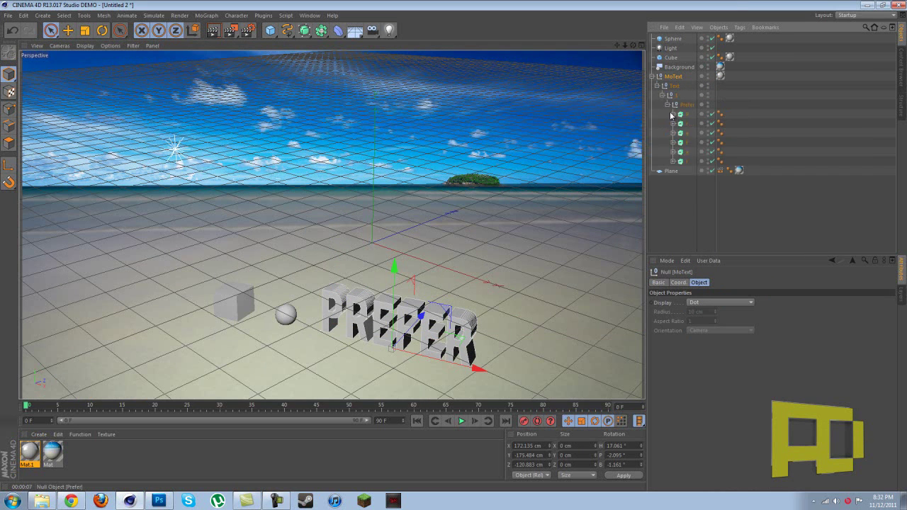
Step: Lift the letter P to about X -9, Y 37, Z 8 cm and rotate it to about H -3°, P -12°, B -15°
click(691, 114)
key(r)
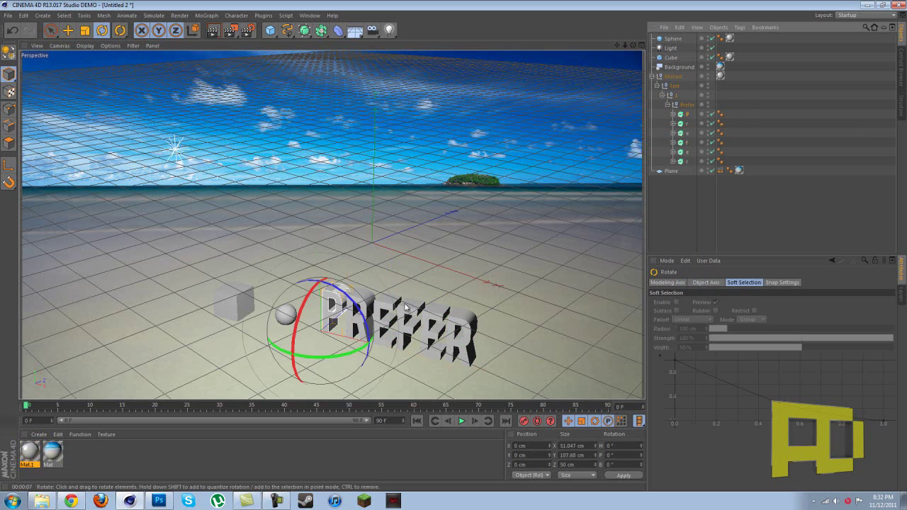
drag(353, 312, 321, 274)
click(50, 30)
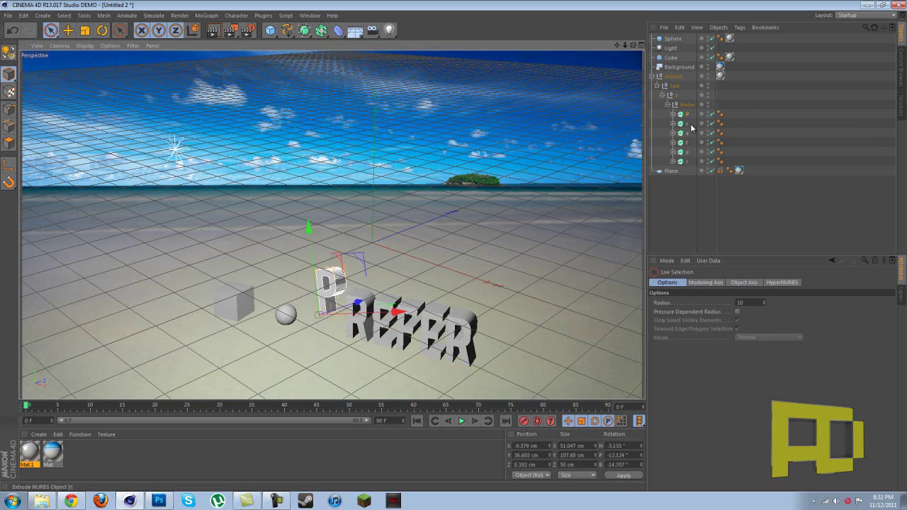
click(459, 291)
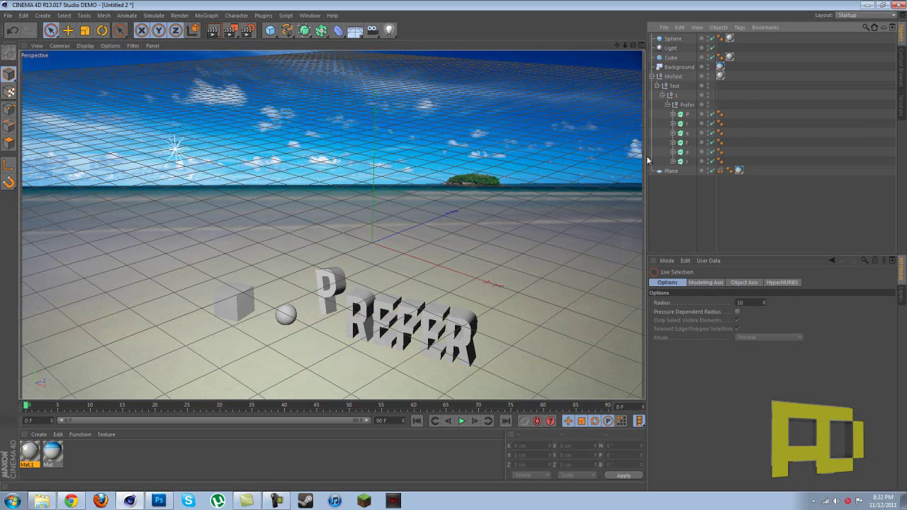
Step: Raise the first letter r to about Y 51 cm and tilt it to about P -13° and B -2°
click(687, 124)
drag(346, 298, 340, 276)
click(102, 31)
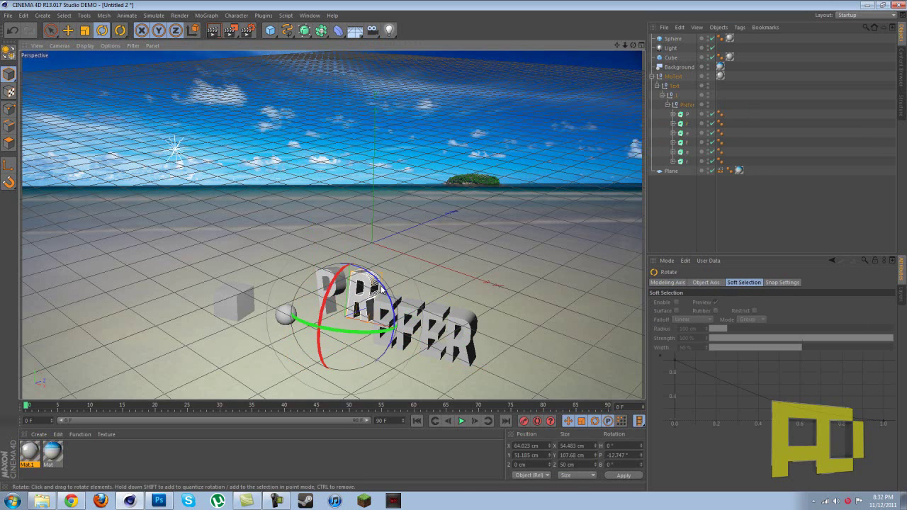
key(ctrl+z)
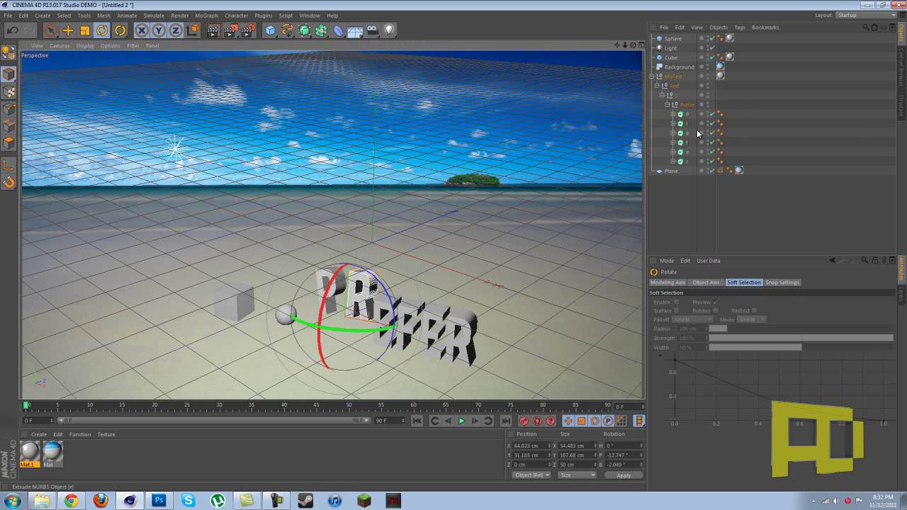
Step: Rotate the first letter e to about P -15°, B -7.5° and lift it to about X 126, Y 48, Z 13 cm
click(370, 324)
drag(354, 319, 371, 300)
click(51, 29)
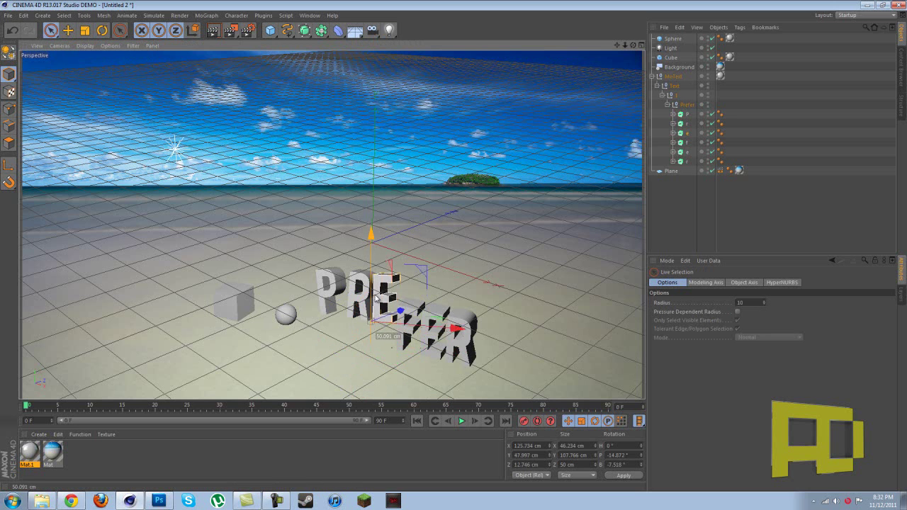
Step: Raise the letter f to about Y 64 cm and rotate it slightly out of line
click(687, 143)
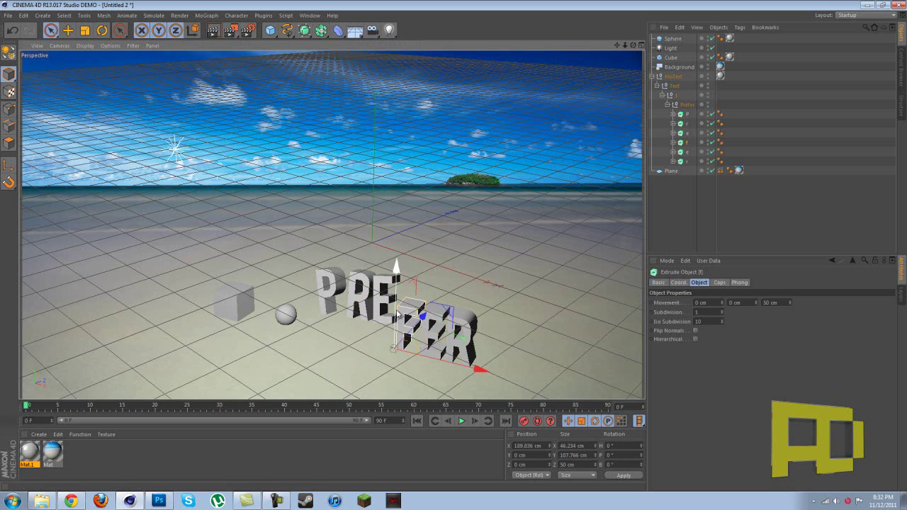
drag(397, 305, 397, 280)
click(102, 30)
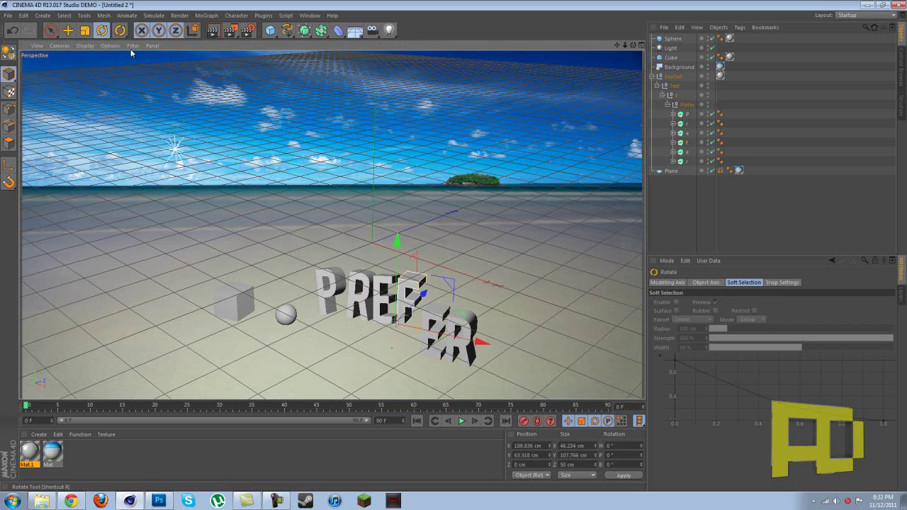
drag(381, 315, 448, 254)
Step: Raise the second letter e and the last letter r off the sand, the r to about Y 65 cm
click(689, 153)
click(51, 31)
click(692, 152)
click(446, 332)
Step: Rotate the last letter r to about H 0.6°, P -4.5°, B 8.1° and render the view
click(102, 31)
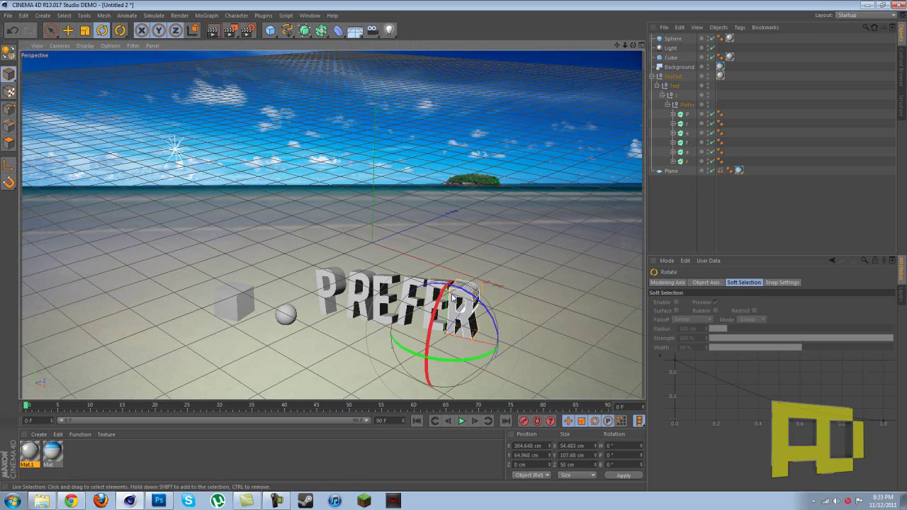
drag(445, 325, 448, 312)
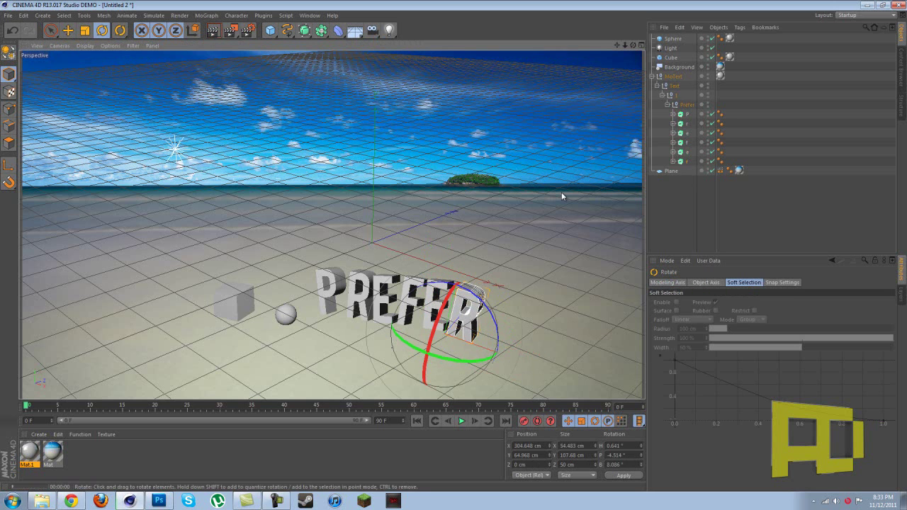
key(ctrl+r)
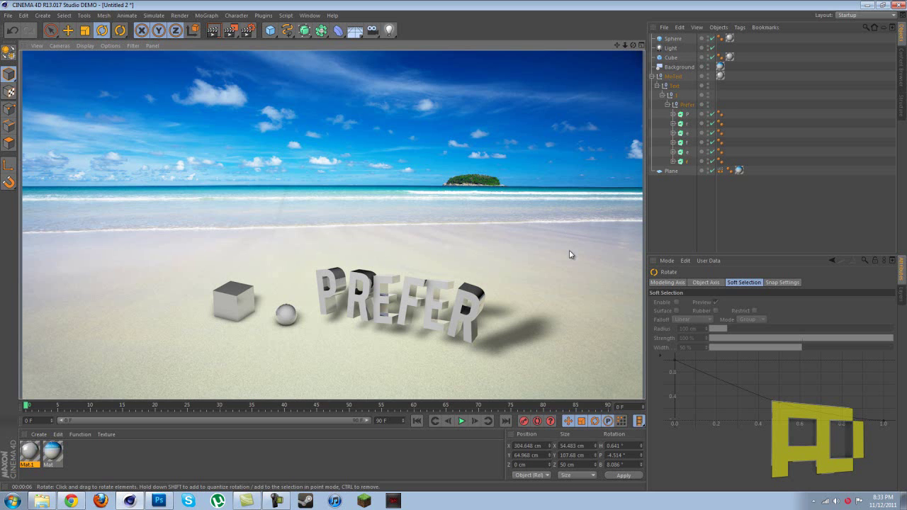
click(565, 262)
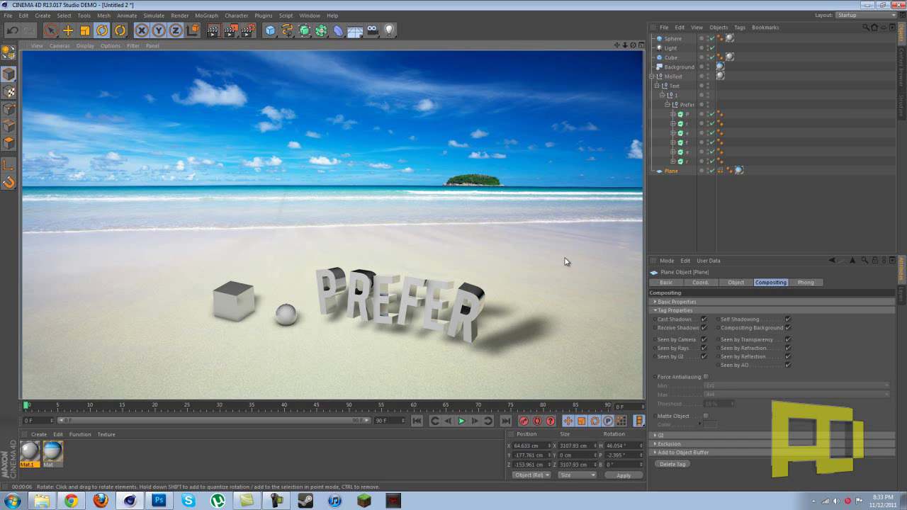